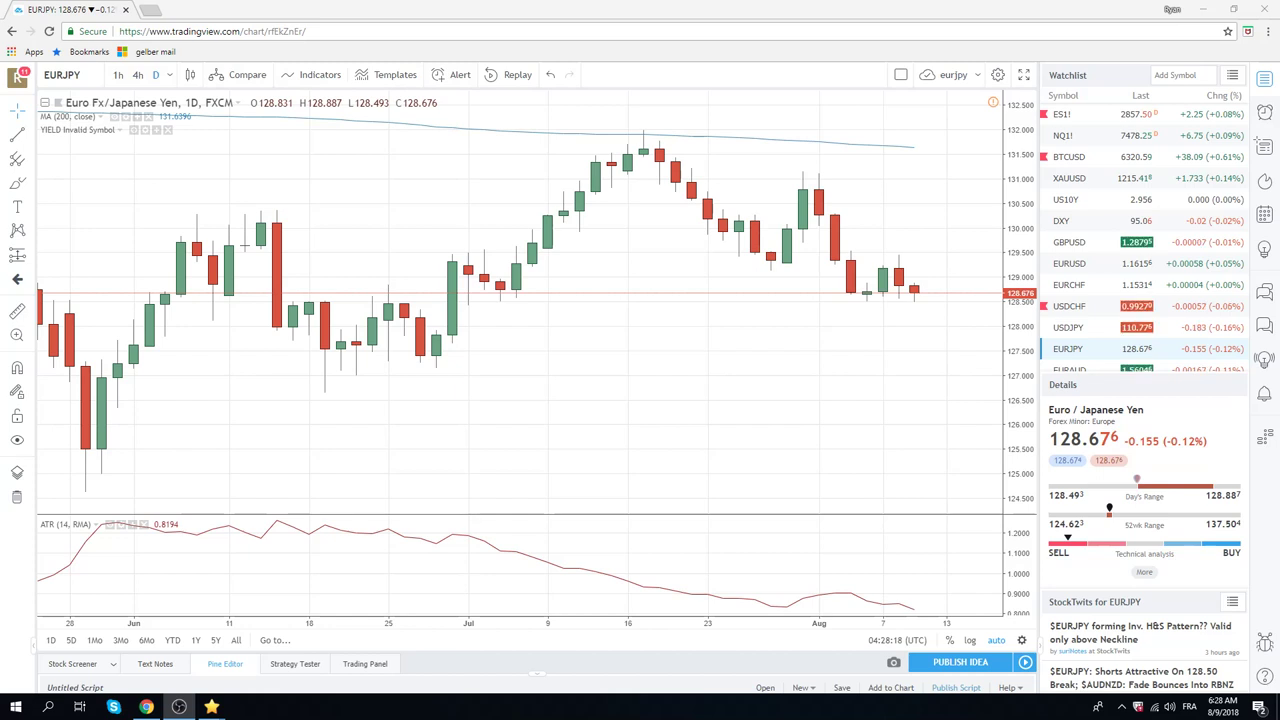
Step: Scroll down the watchlist and load the NZDUSD daily chart in place of EURJPY
{"action": "scroll", "coordinate": [1090, 287], "scroll_direction": "down", "scroll_amount": 1}
{"action": "scroll", "coordinate": [1090, 287], "scroll_direction": "down", "scroll_amount": 3}
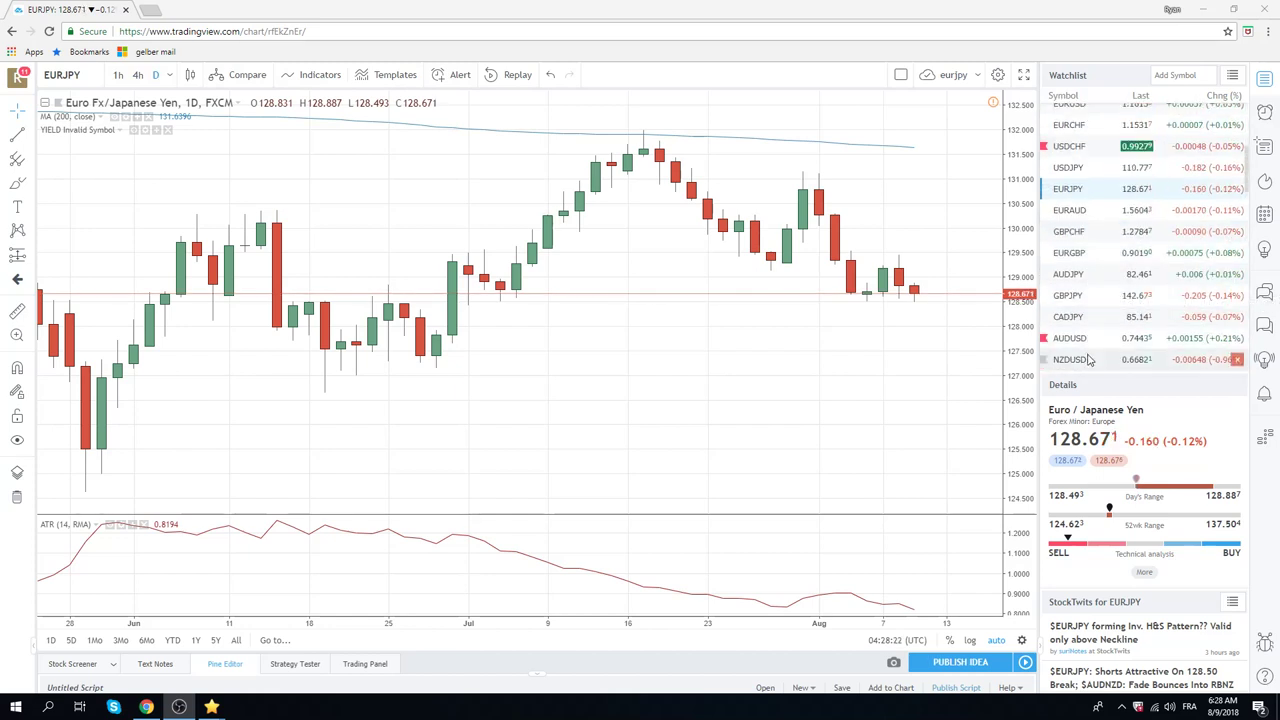
{"action": "left_click", "coordinate": [1070, 359]}
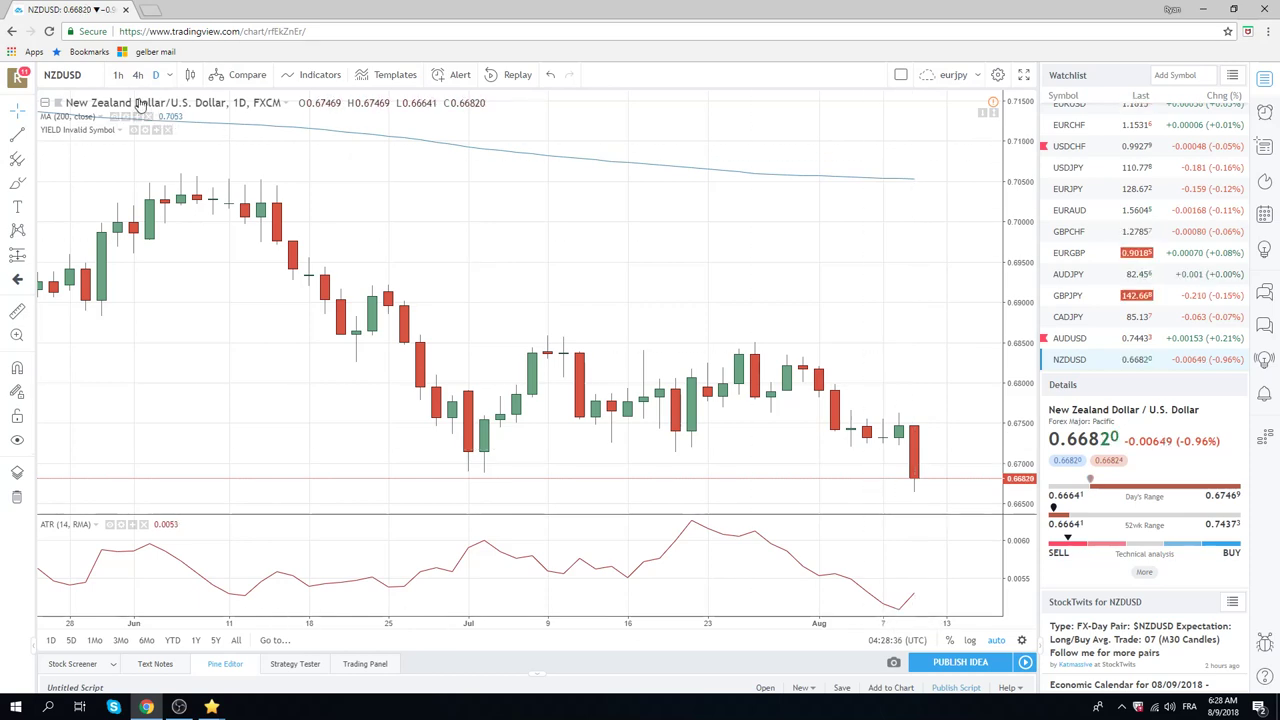
Step: Put NZDUSD on 1-hour candles, then load the hourly AUDUSD chart
{"action": "left_click", "coordinate": [118, 75]}
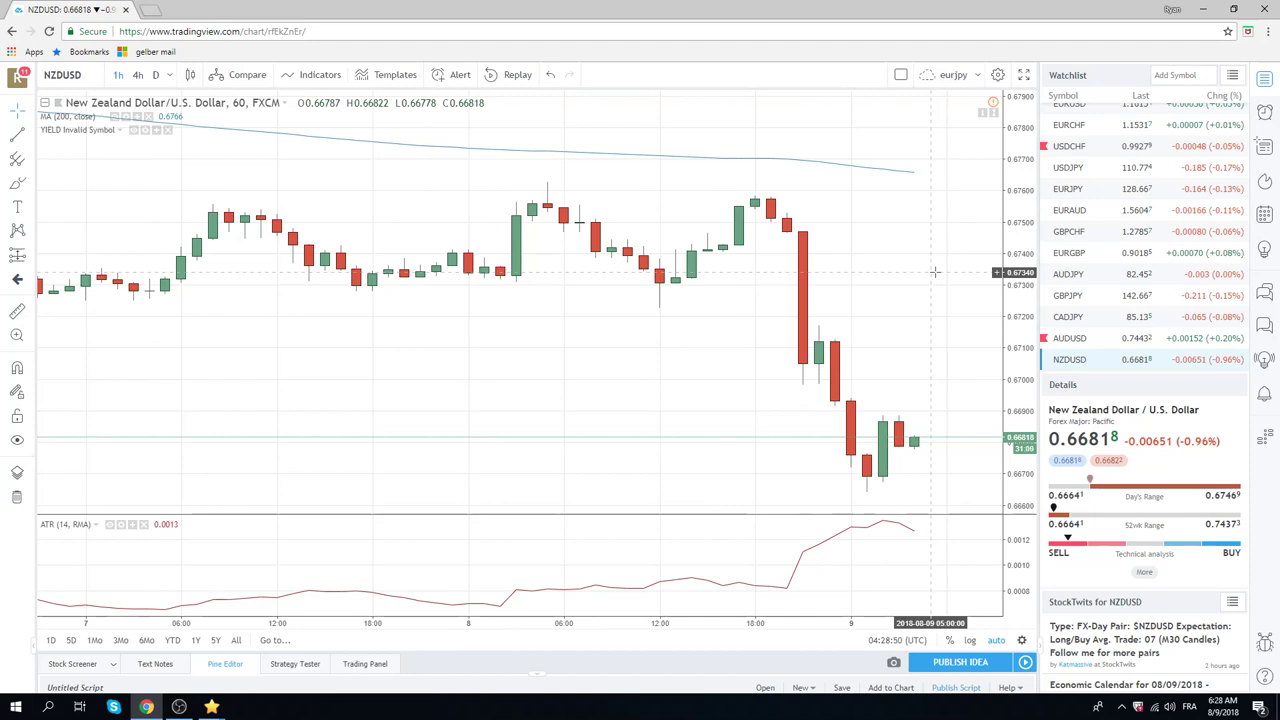
{"action": "left_click", "coordinate": [1084, 341]}
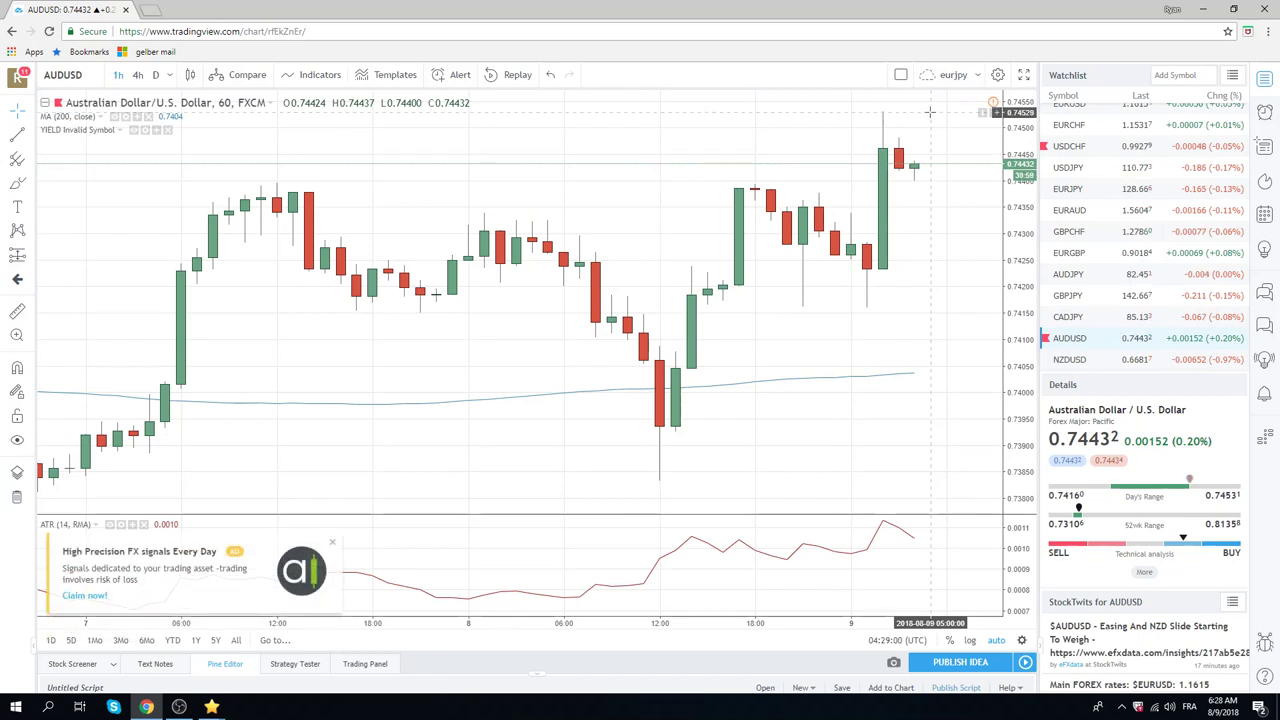
Step: Zoom out to about a week on hourly AUDUSD and NZDUSD, then load USDJPY
{"action": "scroll", "coordinate": [675, 257], "scroll_direction": "down", "scroll_amount": 5}
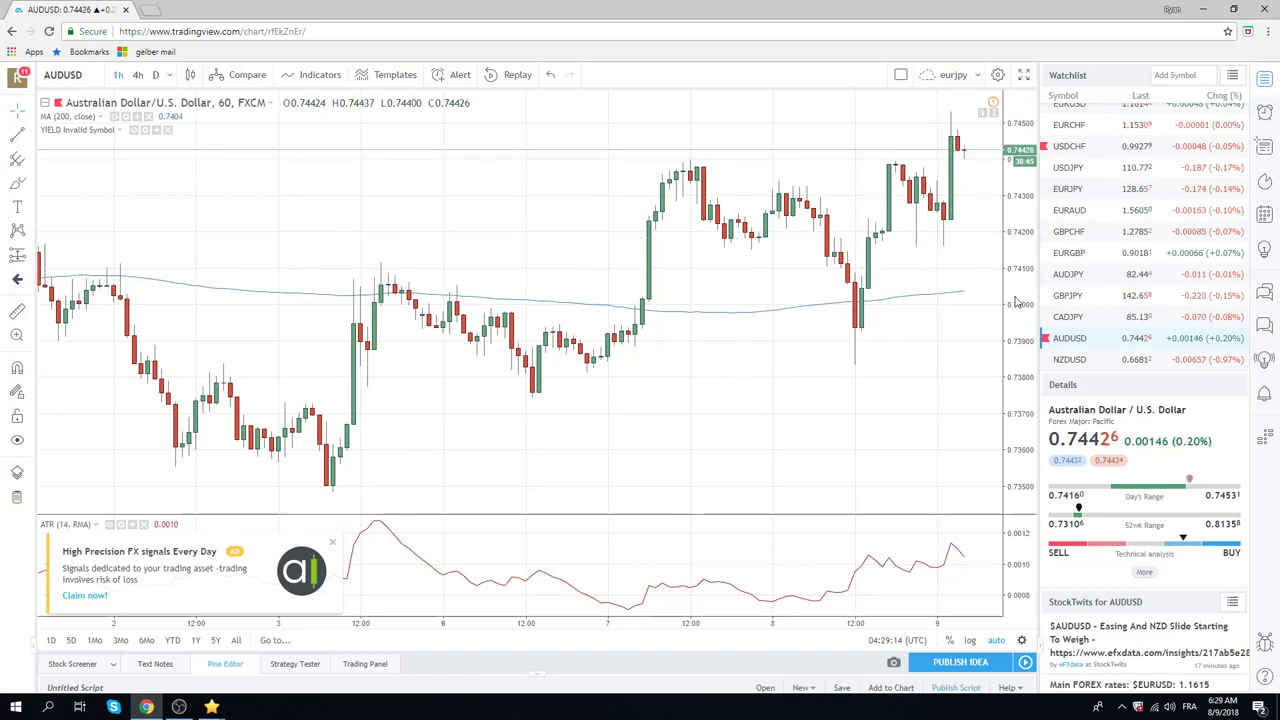
{"action": "left_click", "coordinate": [1085, 360]}
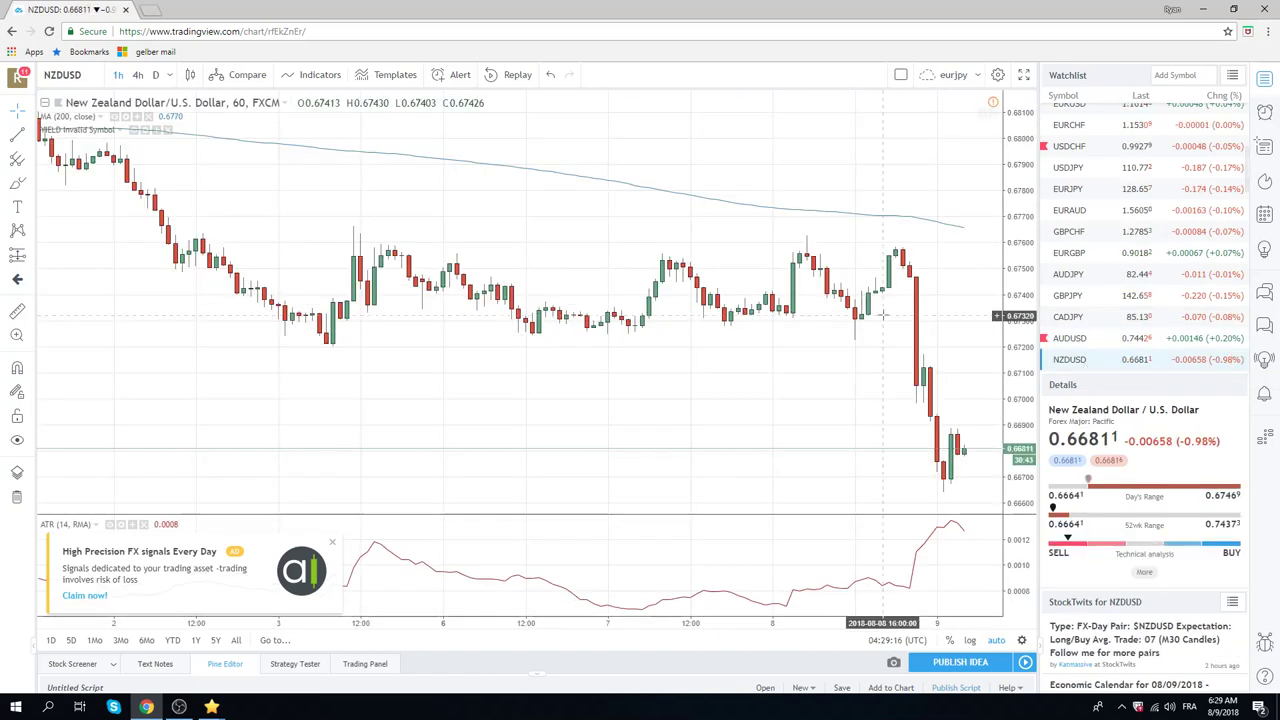
{"action": "scroll", "coordinate": [937, 340], "scroll_direction": "down", "scroll_amount": 2}
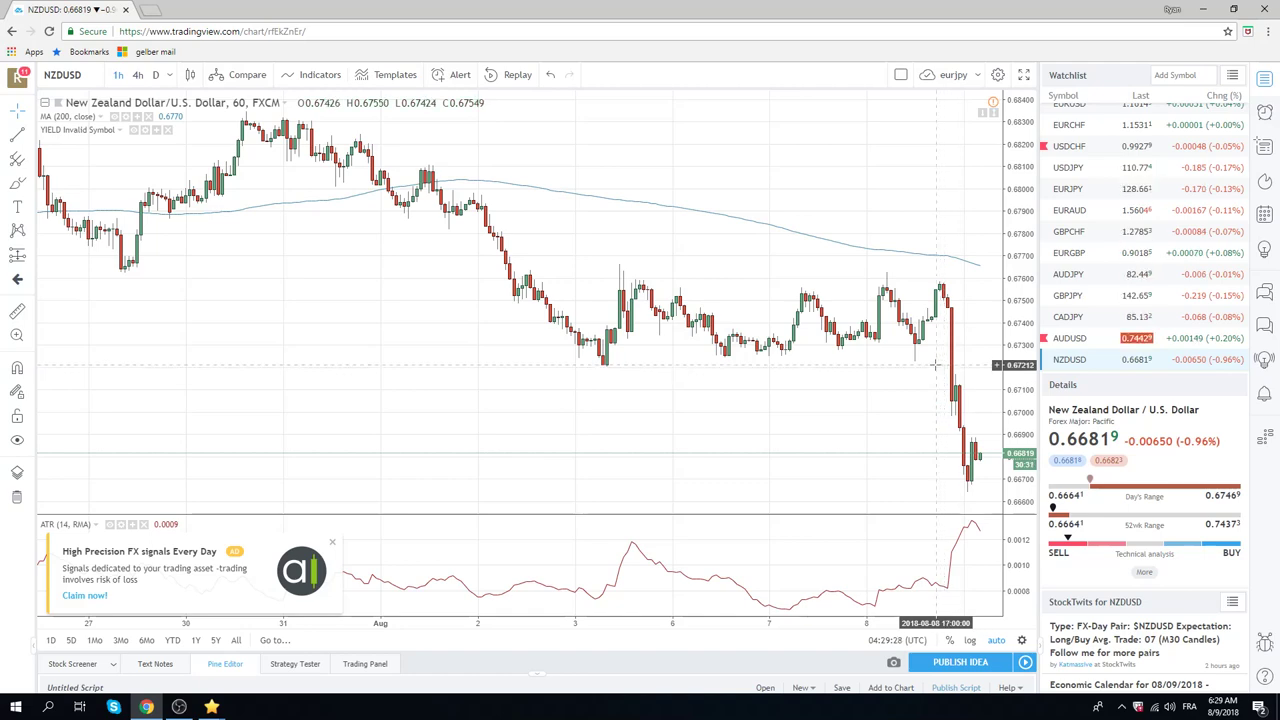
{"action": "left_click", "coordinate": [1075, 168]}
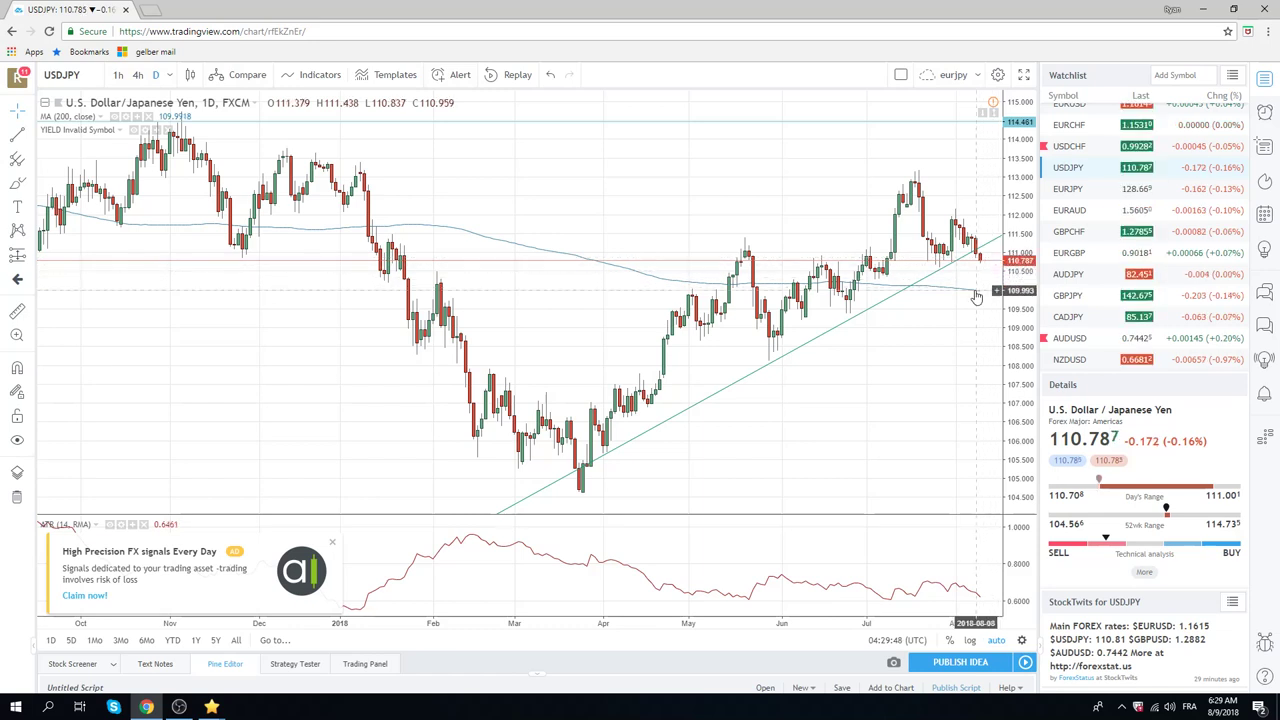
Step: Zoom the USDJPY daily chart in to roughly late April through August
{"action": "scroll", "coordinate": [988, 305], "scroll_direction": "up", "scroll_amount": 5}
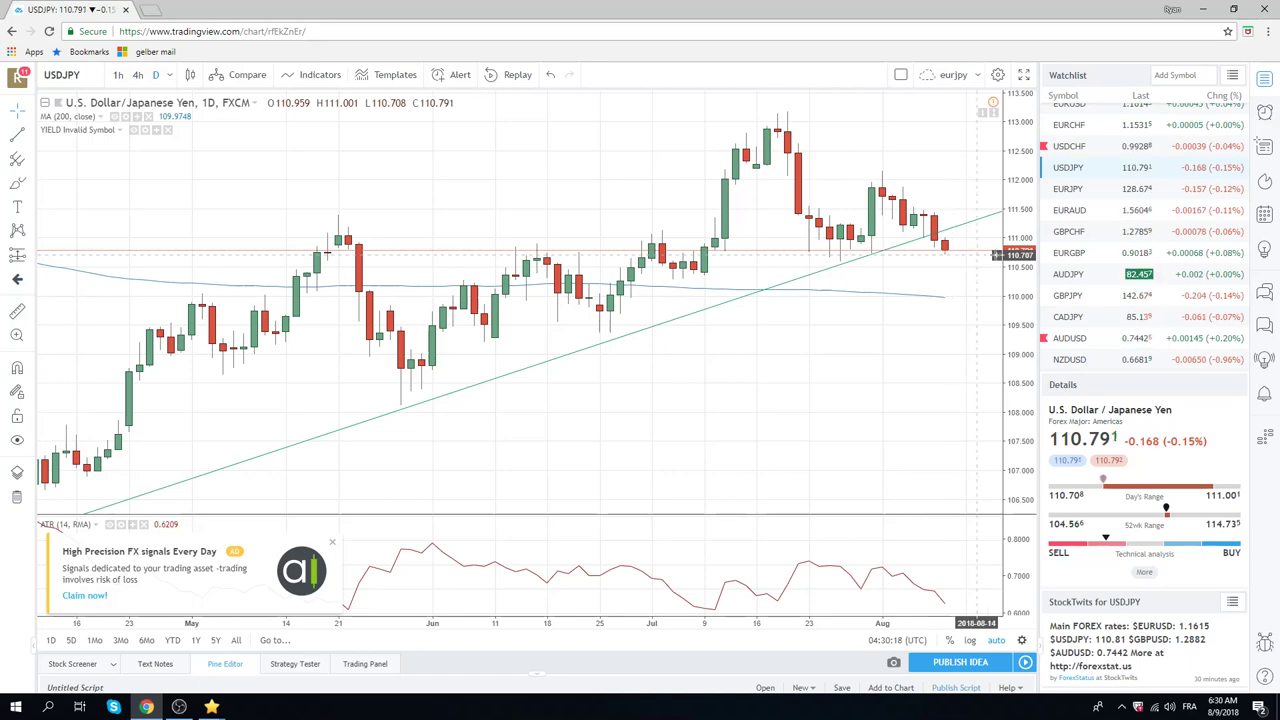
Step: Load the EURJPY chart from the watchlist on the way to GBPJPY
{"action": "left_click", "coordinate": [1065, 191]}
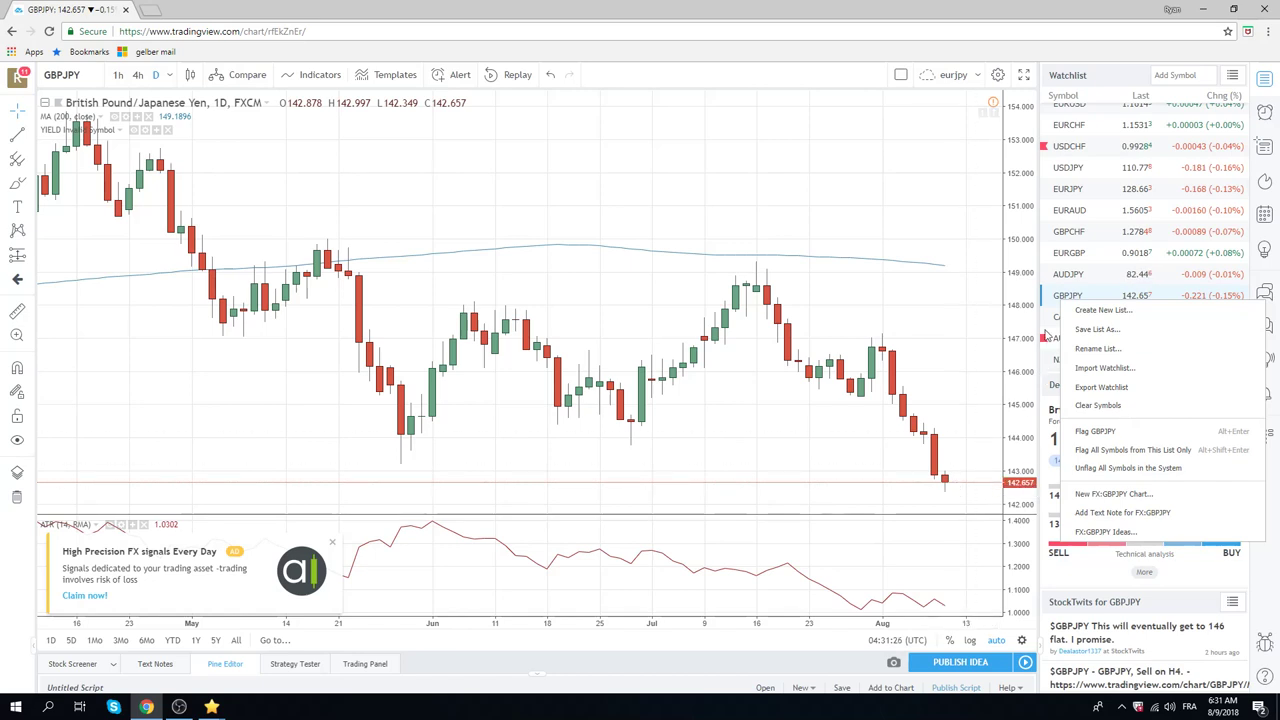
Step: Flip through the AUDJPY, USDJPY, EURJPY and CADJPY charts, then load USDCAD further down
{"action": "left_click", "coordinate": [1064, 277]}
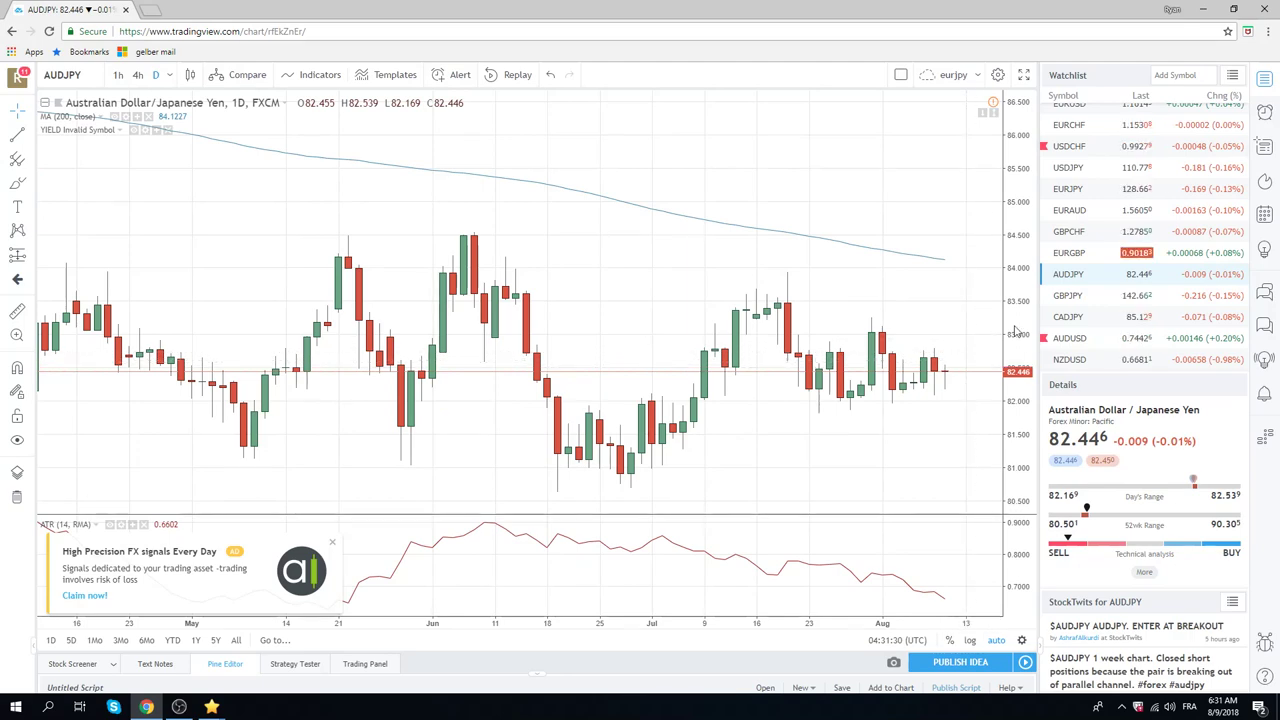
{"action": "left_click", "coordinate": [1068, 168]}
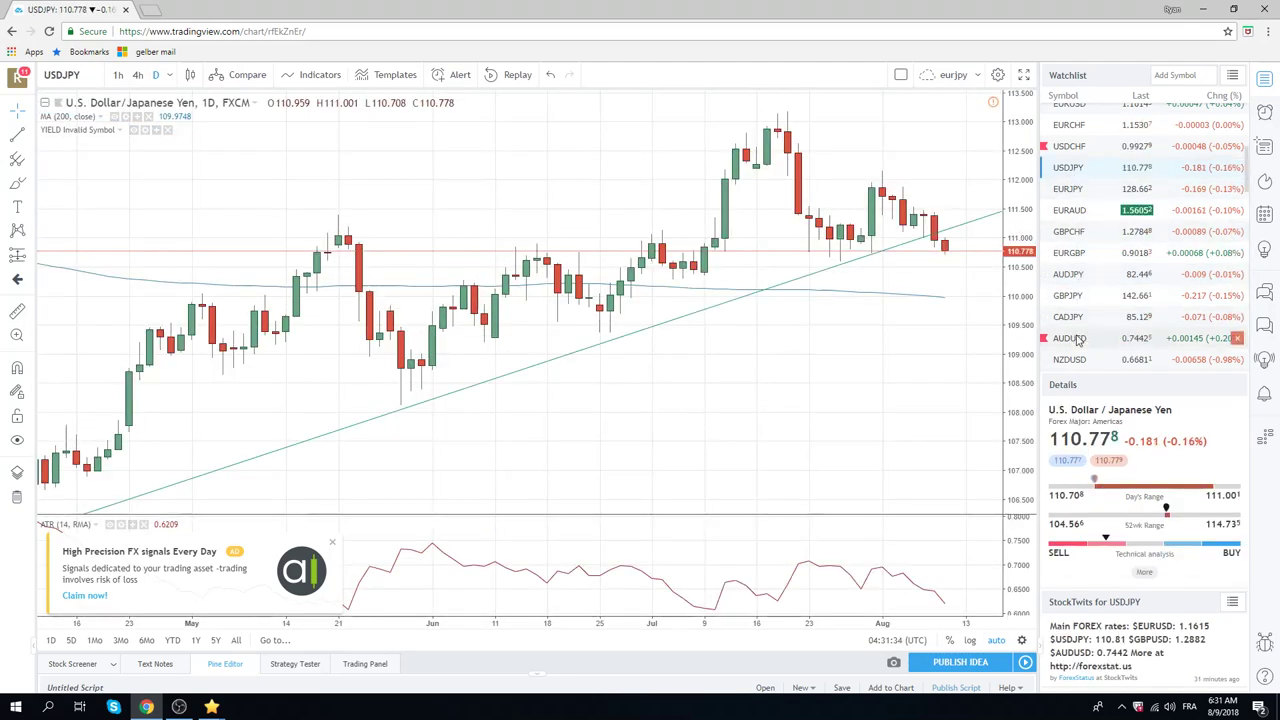
{"action": "left_click", "coordinate": [1072, 194]}
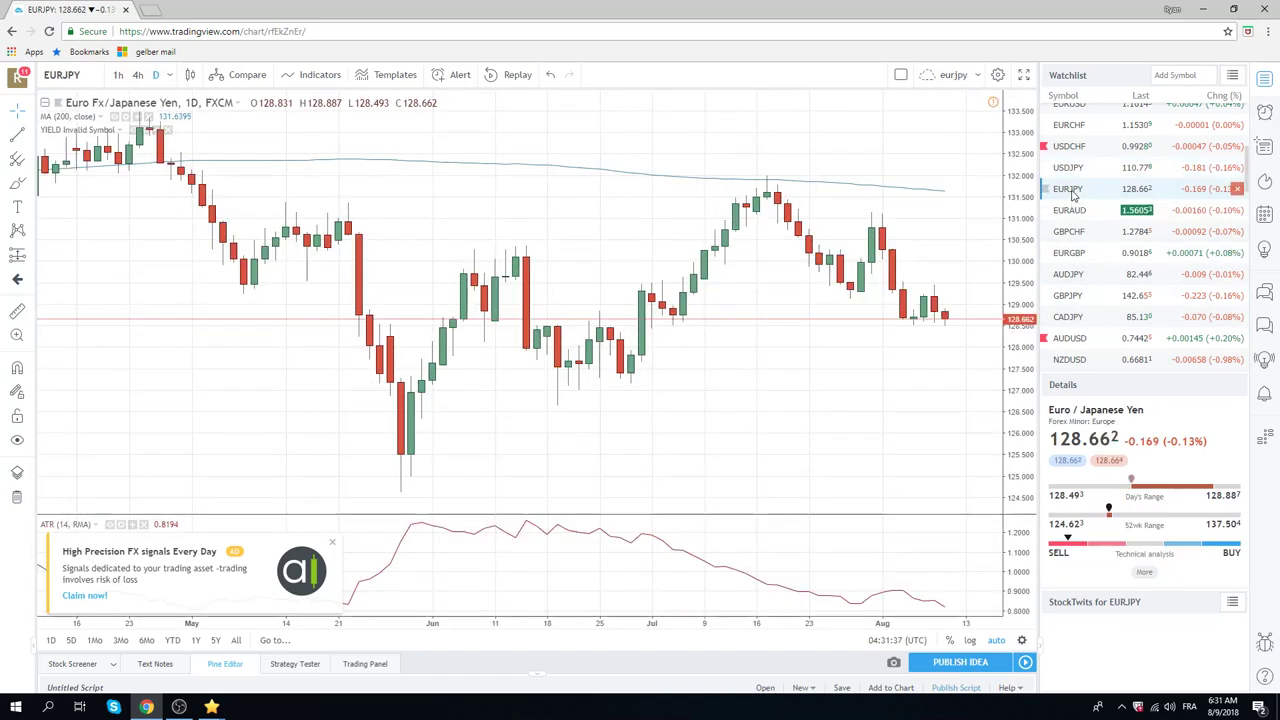
{"action": "left_click", "coordinate": [1070, 318]}
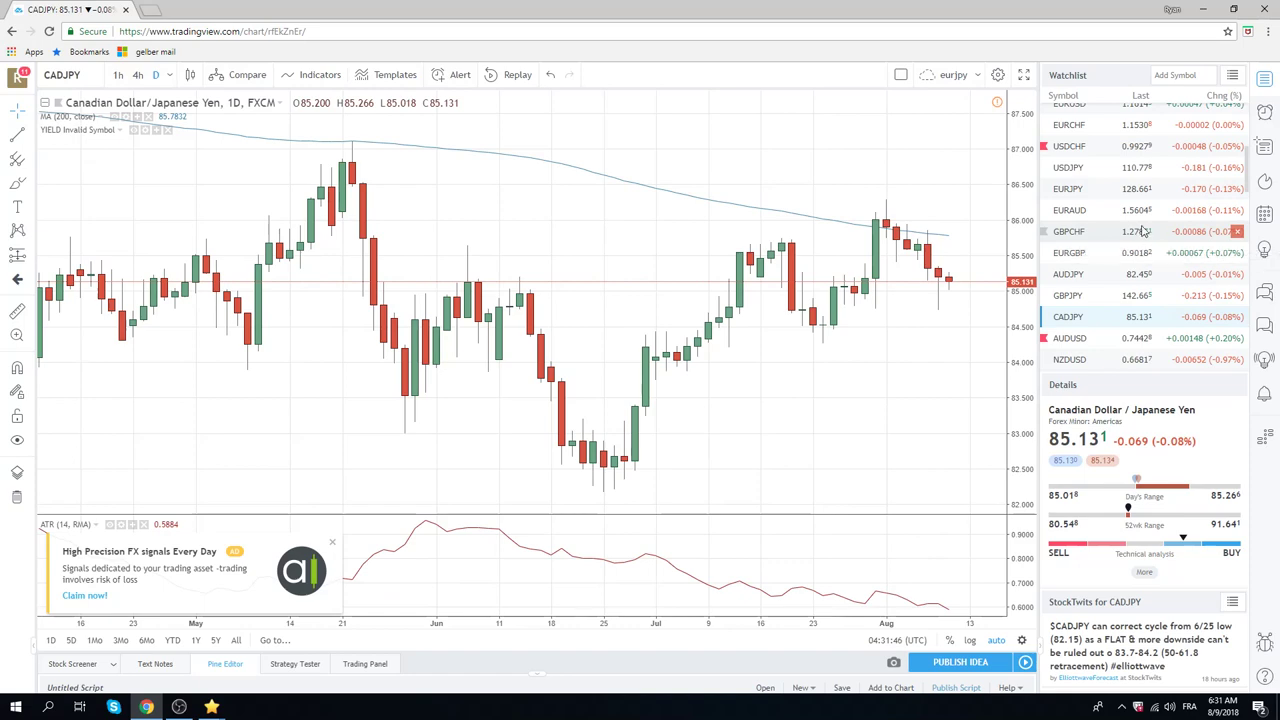
{"action": "scroll", "coordinate": [1143, 231], "scroll_direction": "down", "scroll_amount": 5}
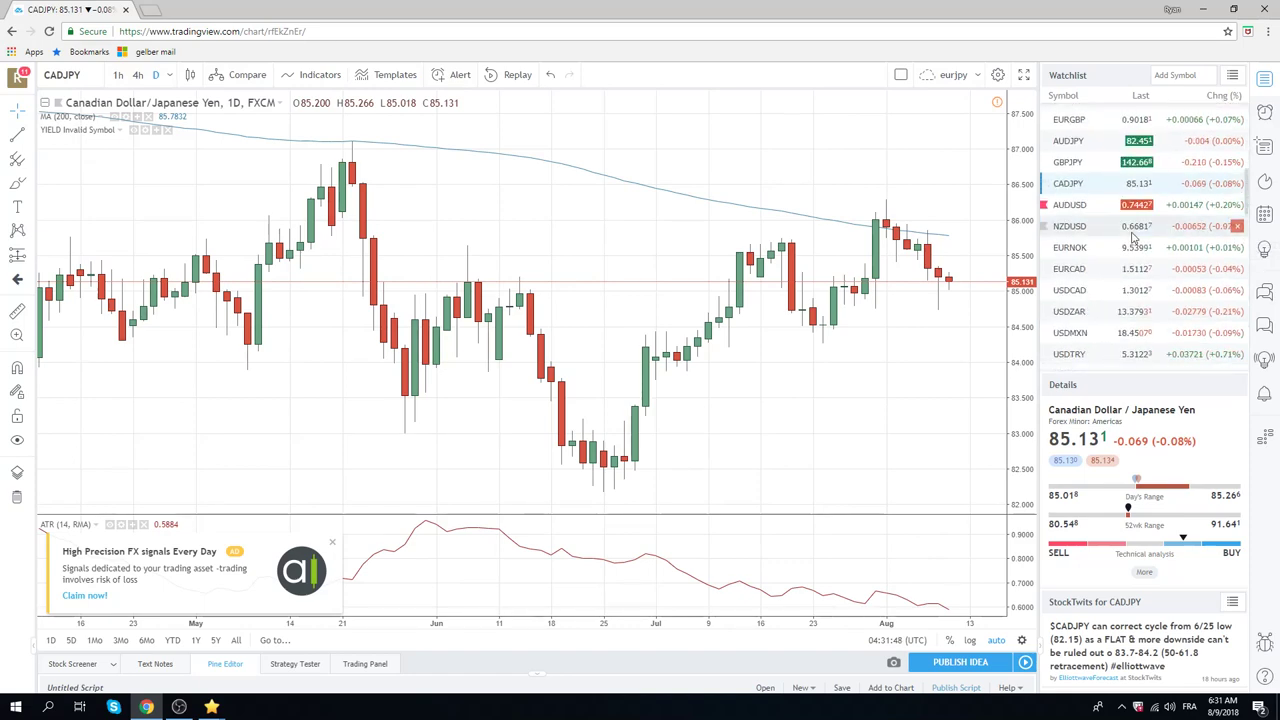
{"action": "left_click", "coordinate": [1085, 290]}
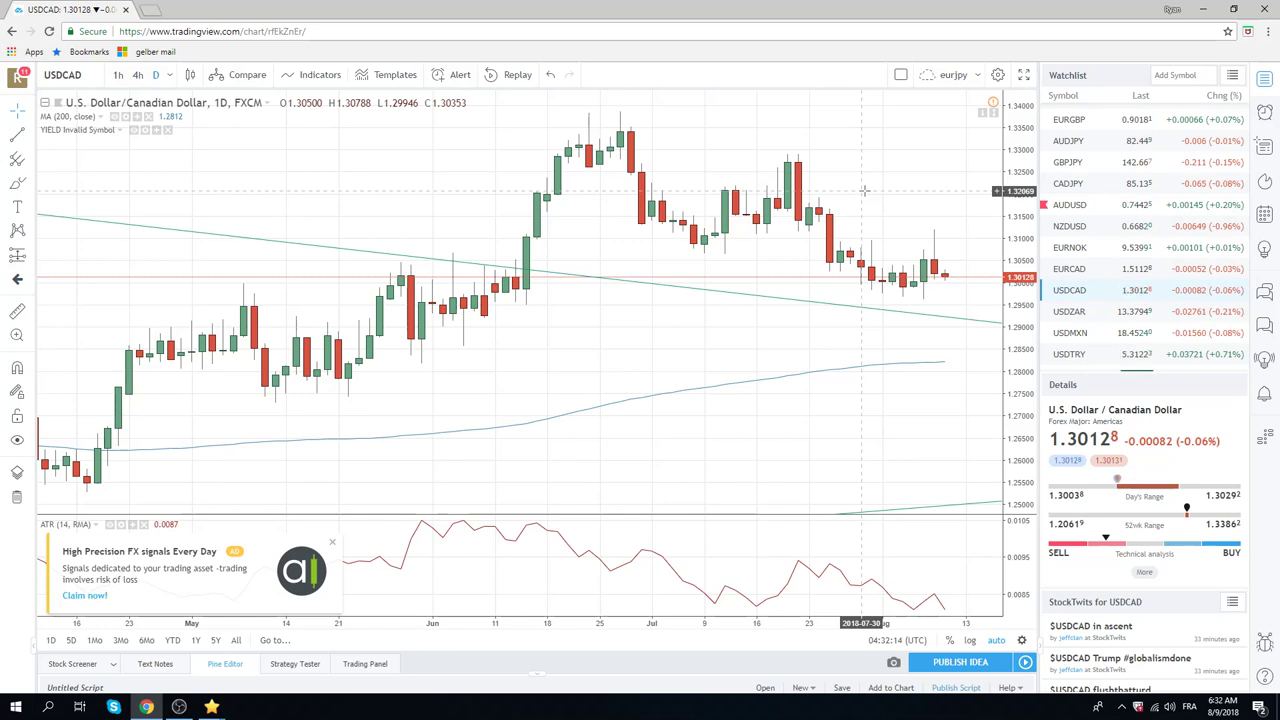
{"action": "scroll", "coordinate": [1103, 257], "scroll_direction": "up", "scroll_amount": 2}
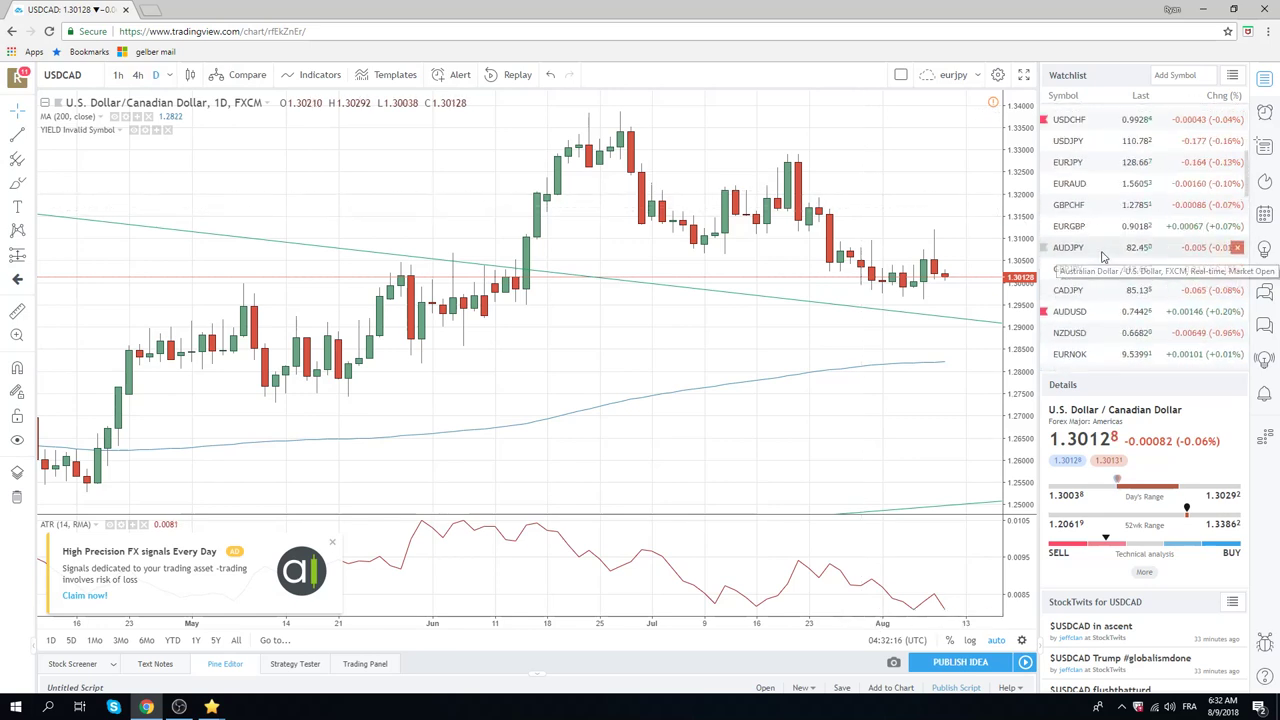
{"action": "left_click", "coordinate": [1070, 190]}
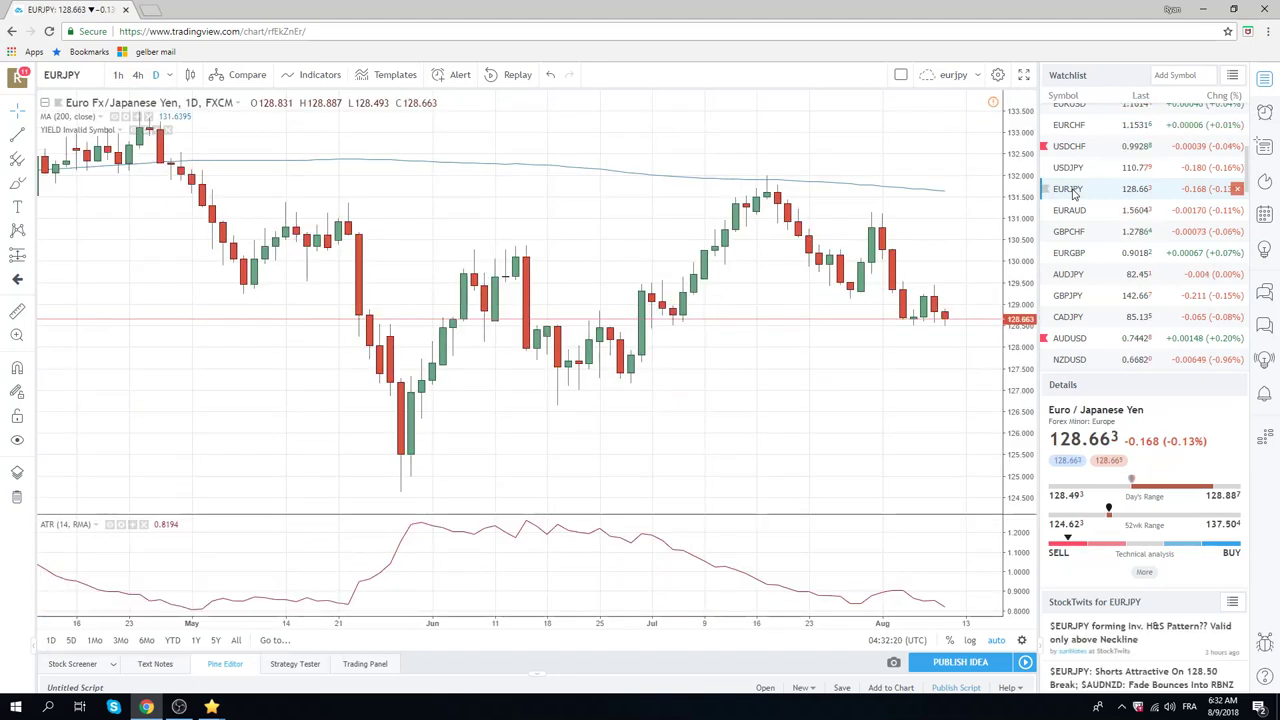
{"action": "left_click", "coordinate": [1076, 169]}
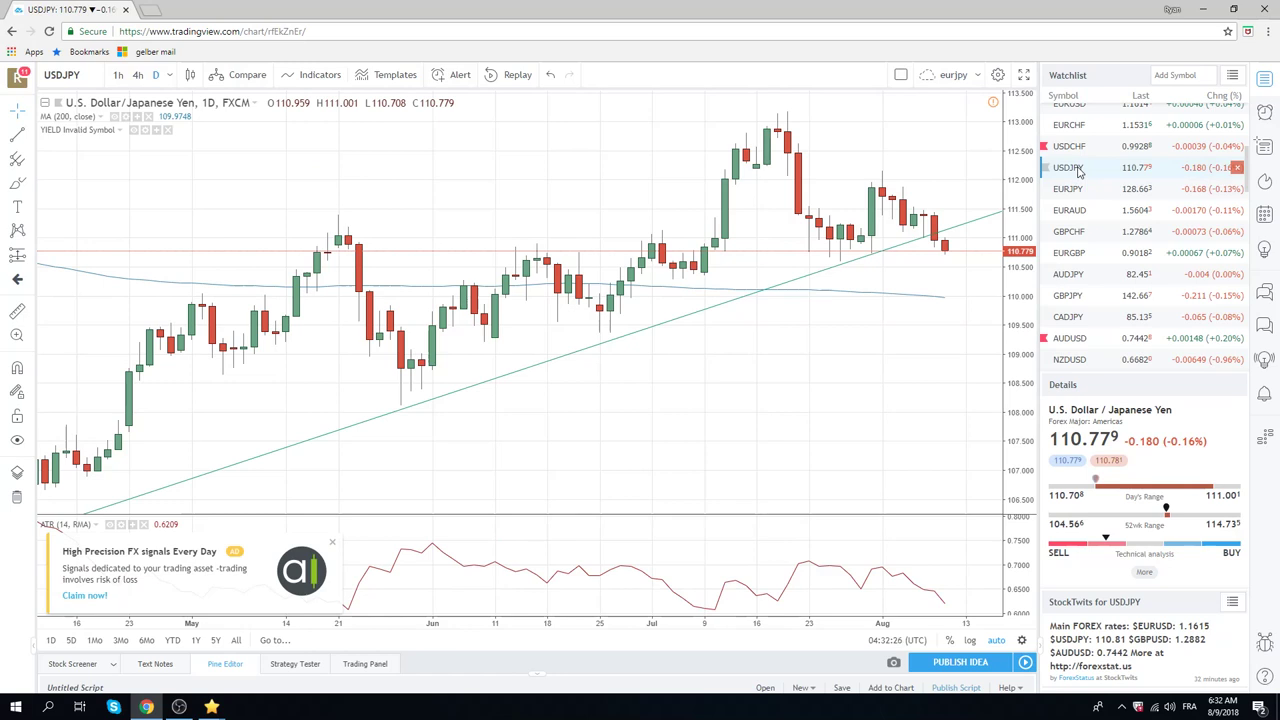
{"action": "scroll", "coordinate": [1078, 172], "scroll_direction": "down", "scroll_amount": 3}
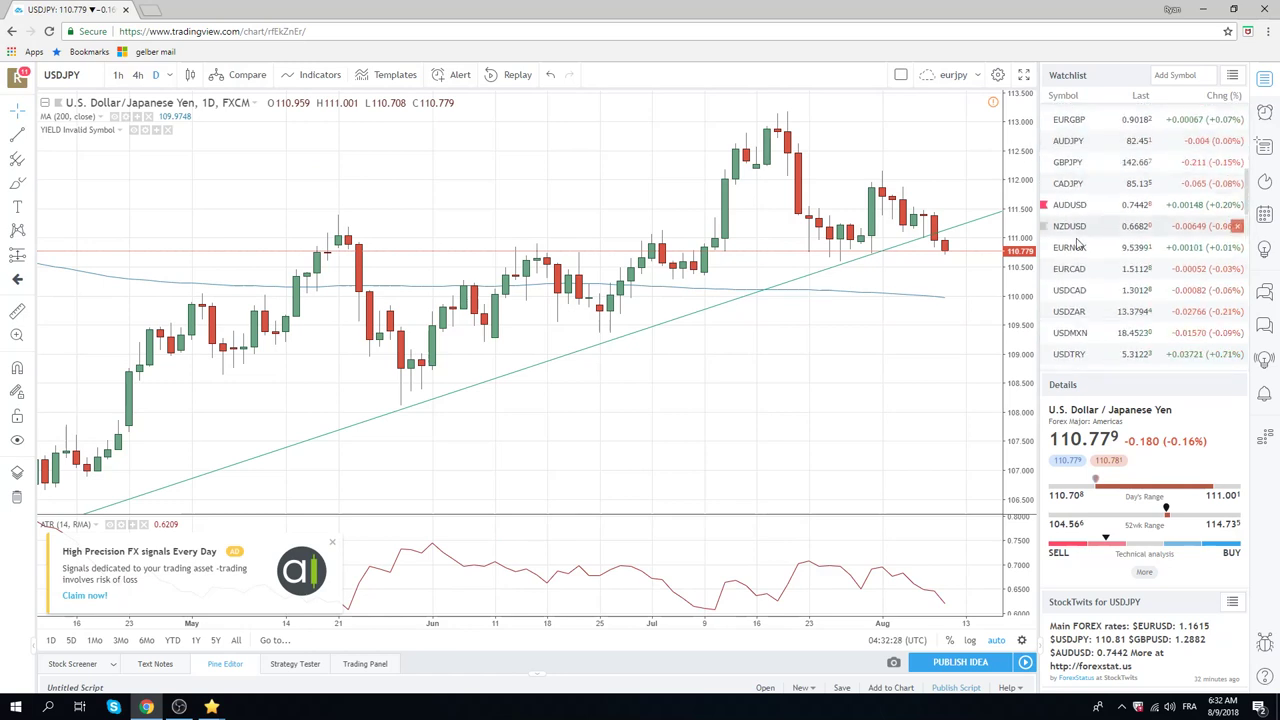
{"action": "scroll", "coordinate": [1120, 278], "scroll_direction": "up", "scroll_amount": 2}
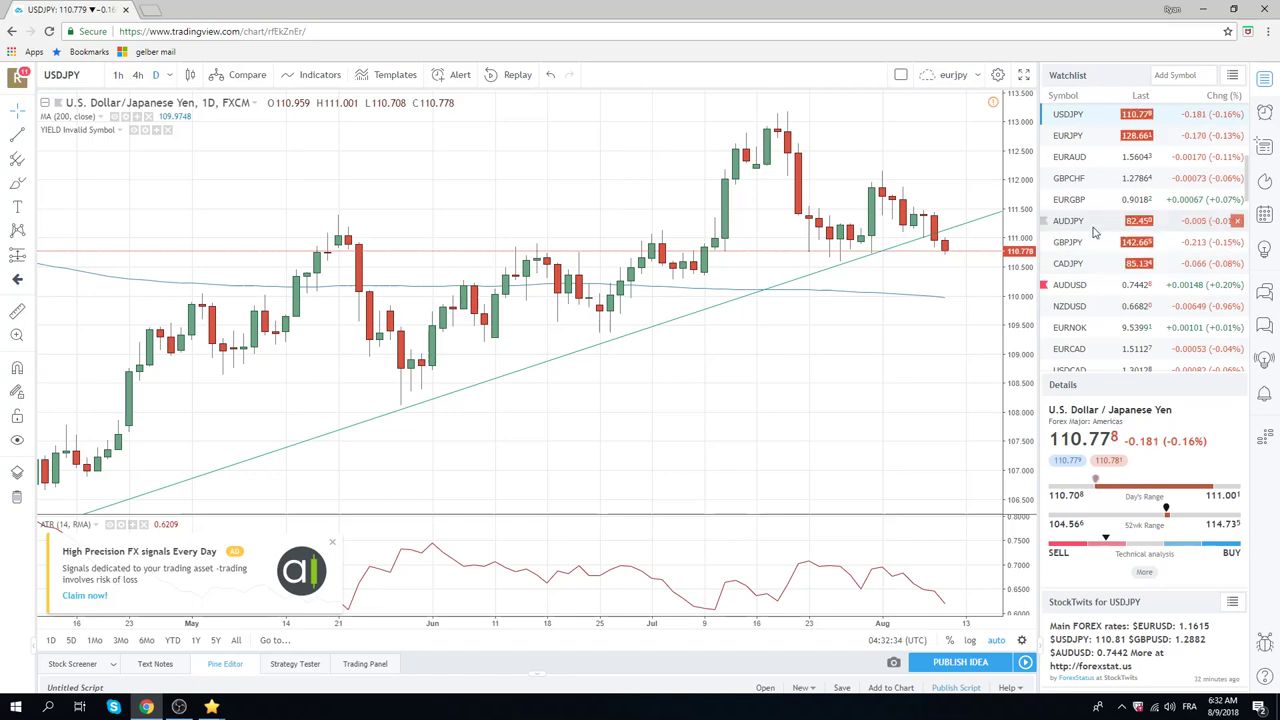
{"action": "left_click", "coordinate": [1077, 228]}
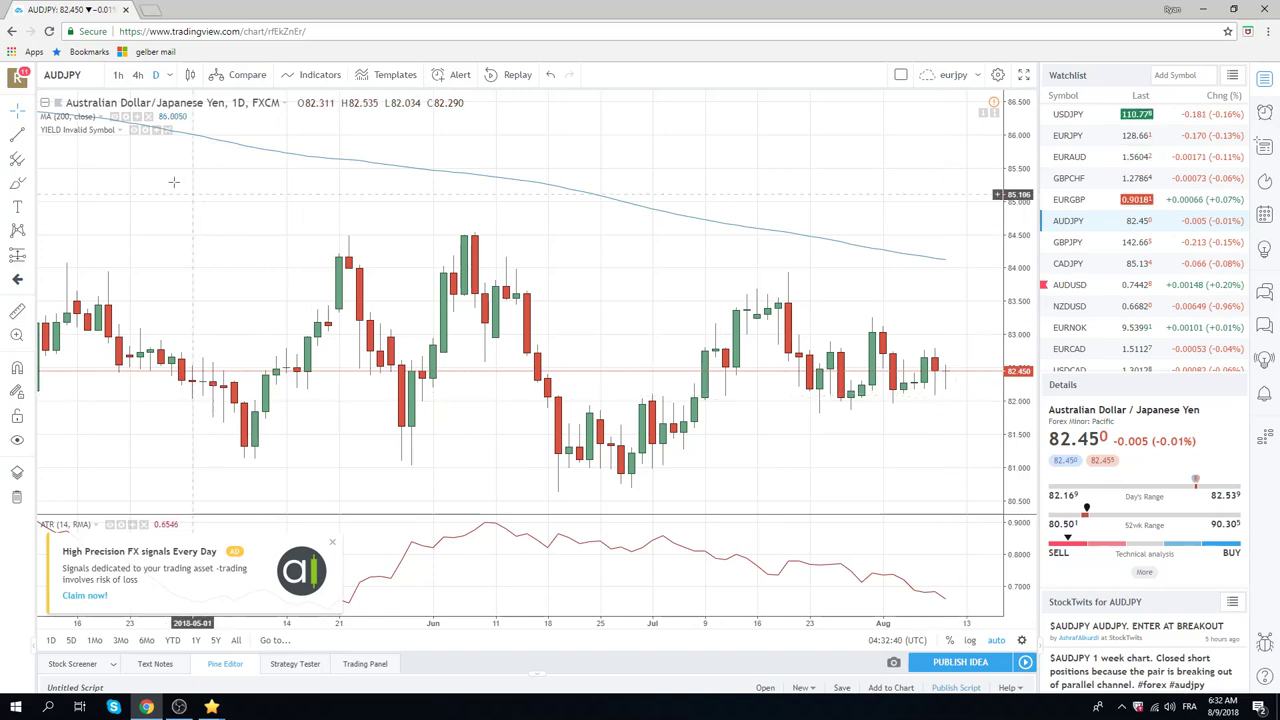
{"action": "left_click", "coordinate": [118, 74]}
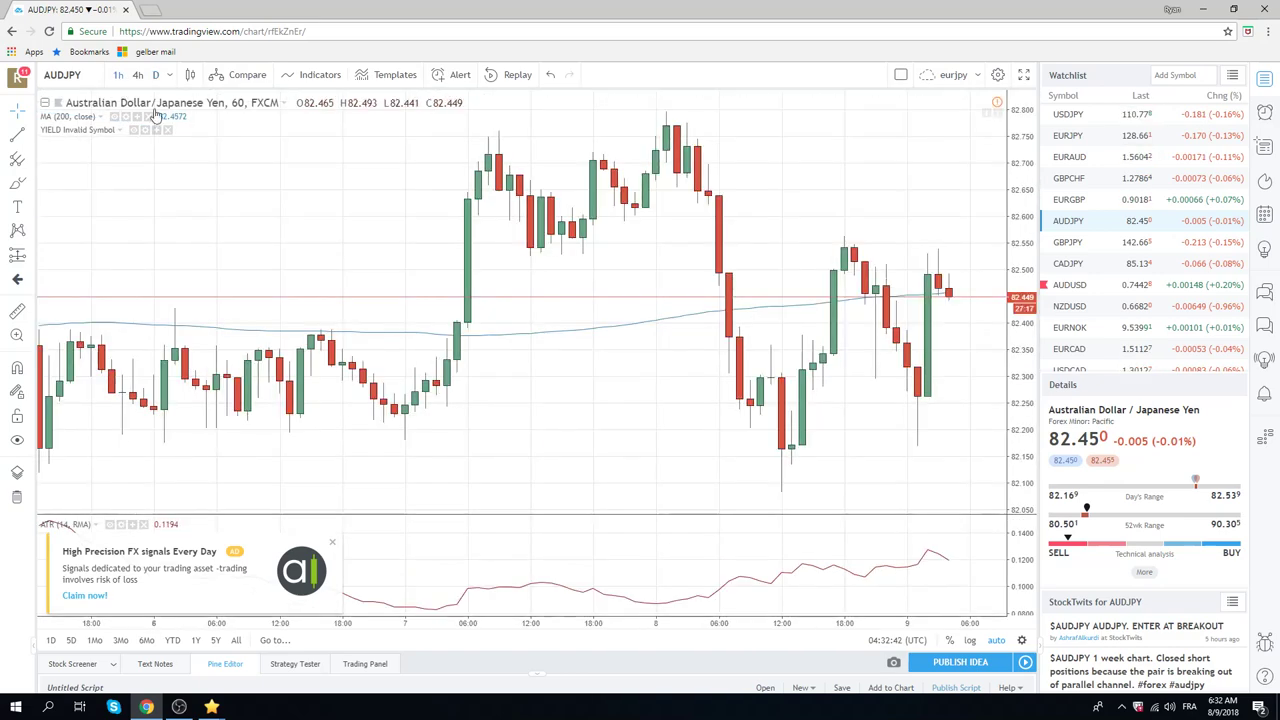
{"action": "scroll", "coordinate": [510, 257], "scroll_direction": "down", "scroll_amount": 3}
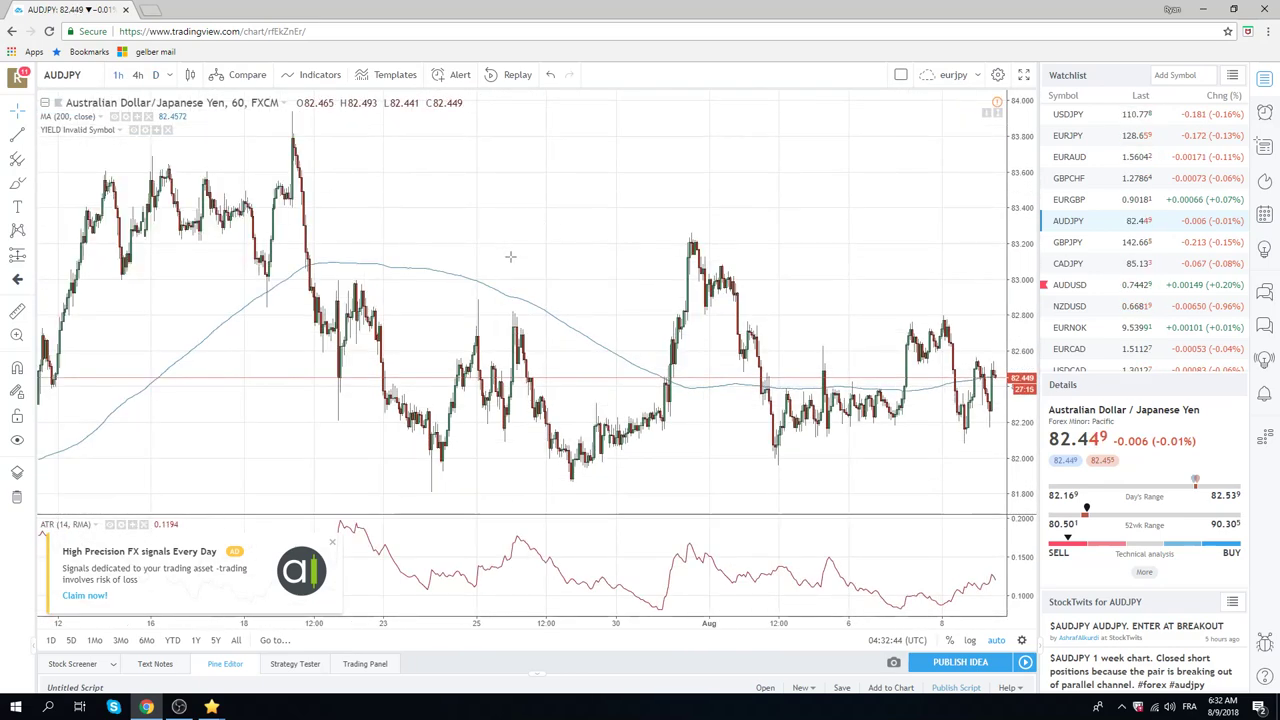
{"action": "scroll", "coordinate": [510, 257], "scroll_direction": "up", "scroll_amount": 3}
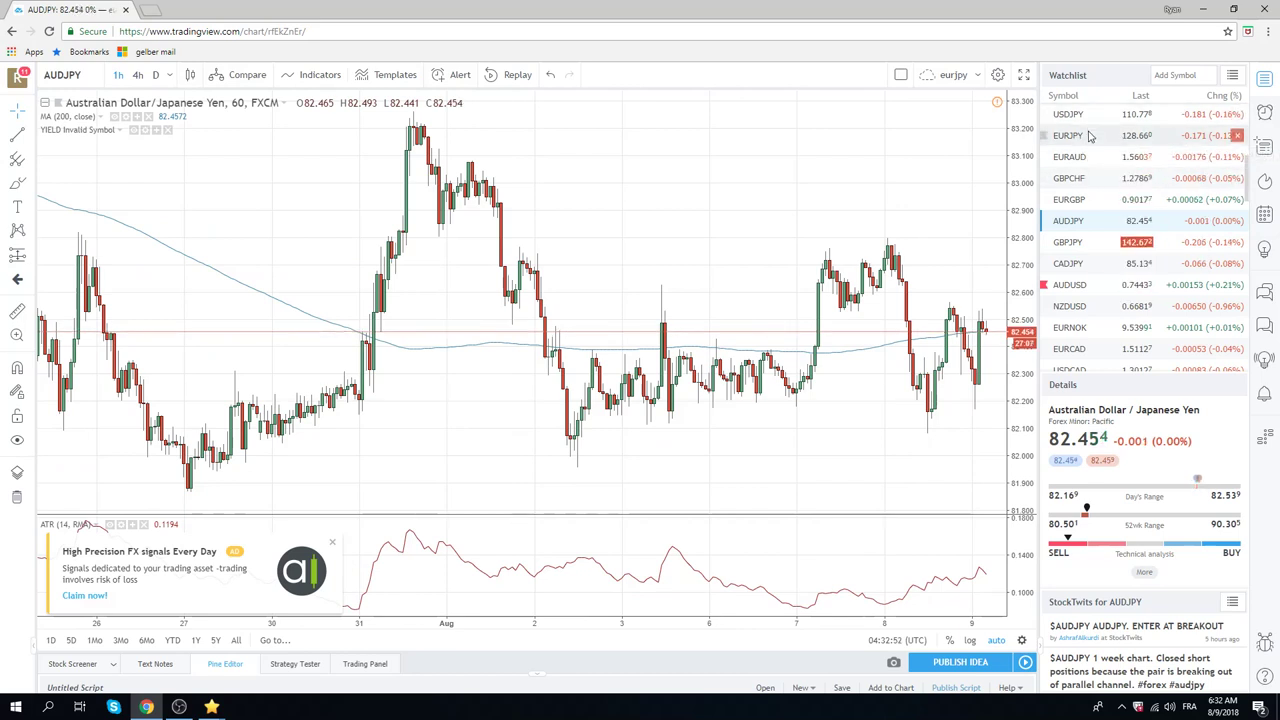
{"action": "scroll", "coordinate": [1110, 260], "scroll_direction": "up", "scroll_amount": 5}
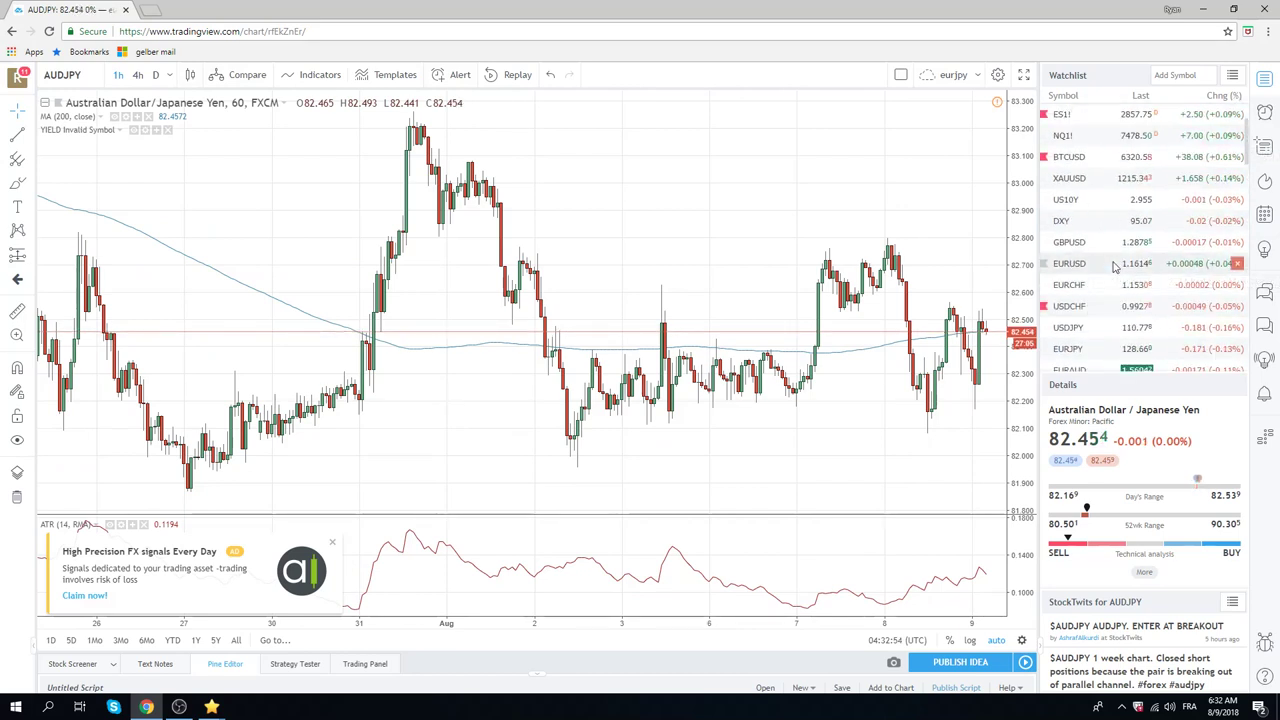
Step: Load BTCUSD from the watchlist, zoom out, and set the D (daily) timeframe
{"action": "left_click", "coordinate": [1086, 160]}
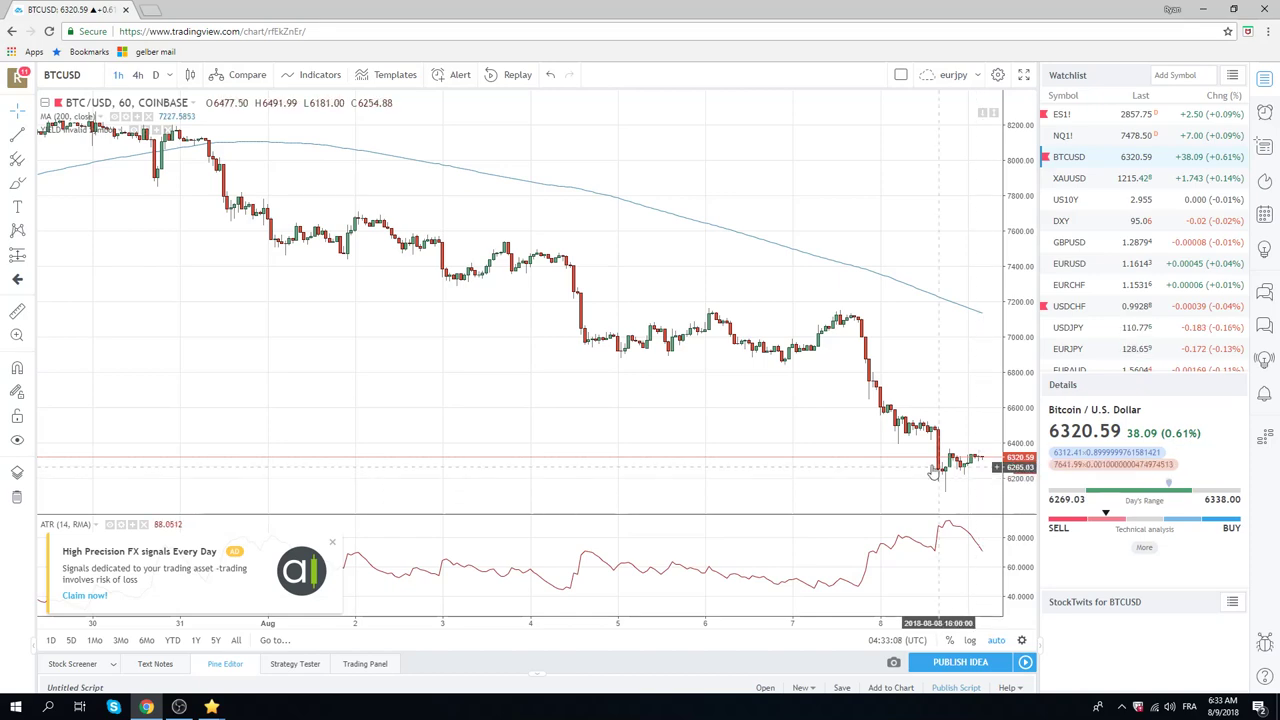
{"action": "scroll", "coordinate": [926, 464], "scroll_direction": "down", "scroll_amount": 3}
{"action": "scroll", "coordinate": [926, 464], "scroll_direction": "down", "scroll_amount": 2}
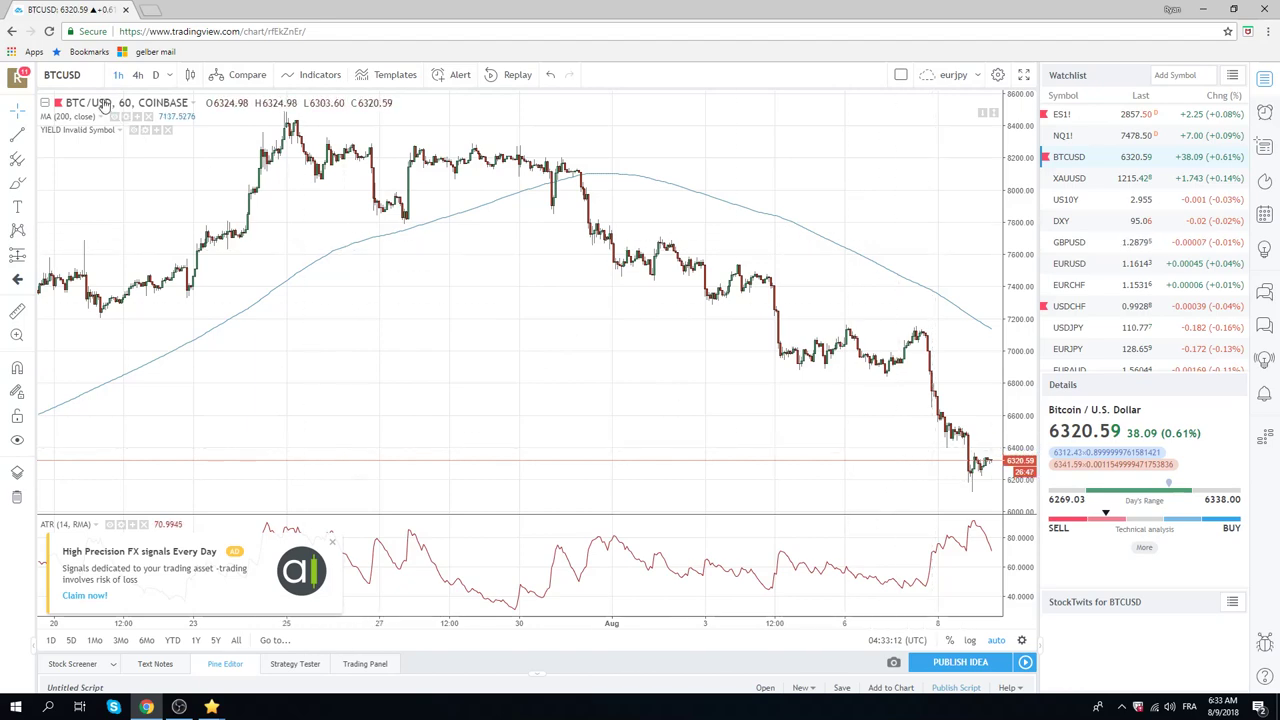
{"action": "left_click", "coordinate": [155, 75]}
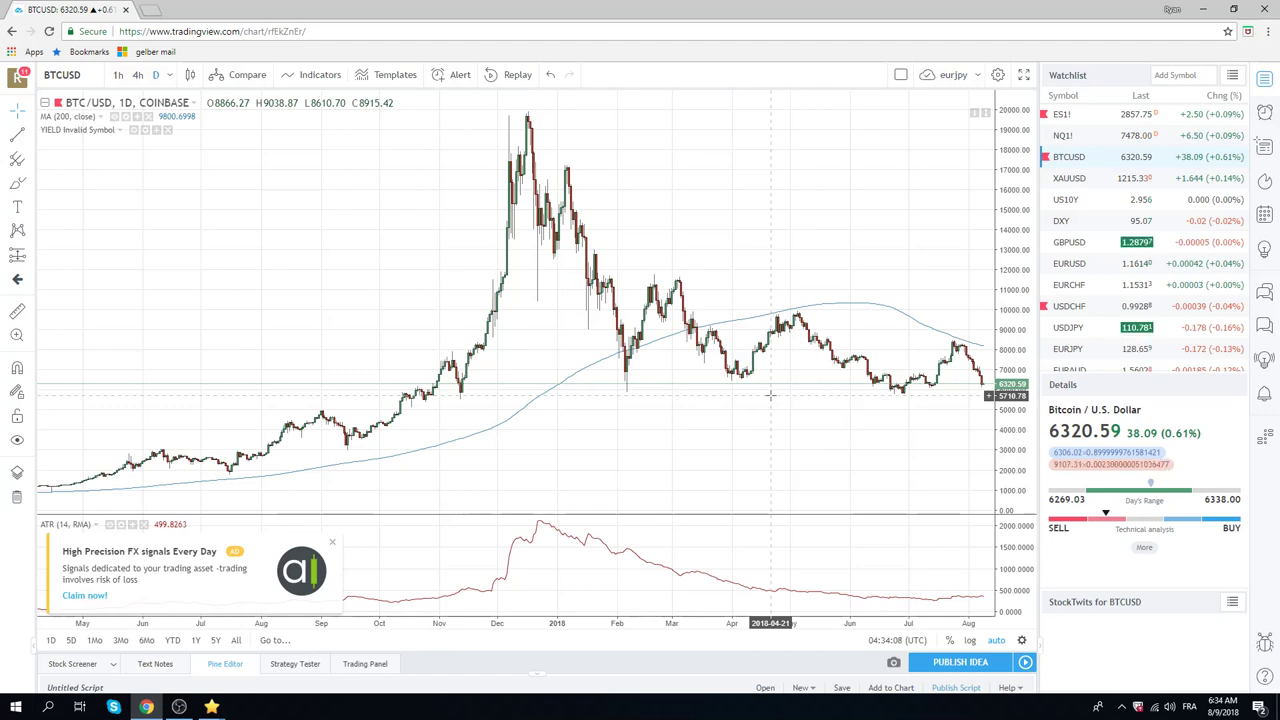
Step: Close the 'High Precision FX signals' ad covering the ATR pane
{"action": "left_click", "coordinate": [332, 541]}
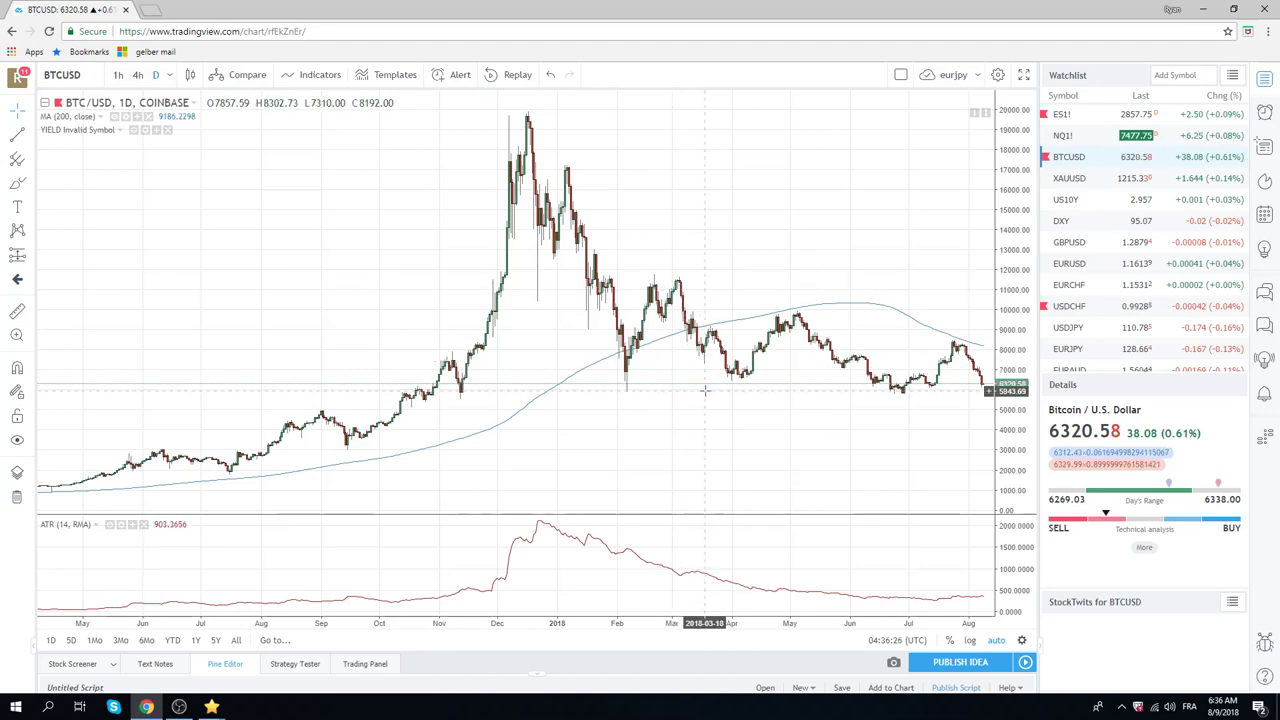
Step: Find and load USDZAR in the watchlist, zoom into recent months, then scroll the watchlist back up
{"action": "scroll", "coordinate": [1135, 310], "scroll_direction": "down", "scroll_amount": 2}
{"action": "scroll", "coordinate": [1135, 310], "scroll_direction": "down", "scroll_amount": 5}
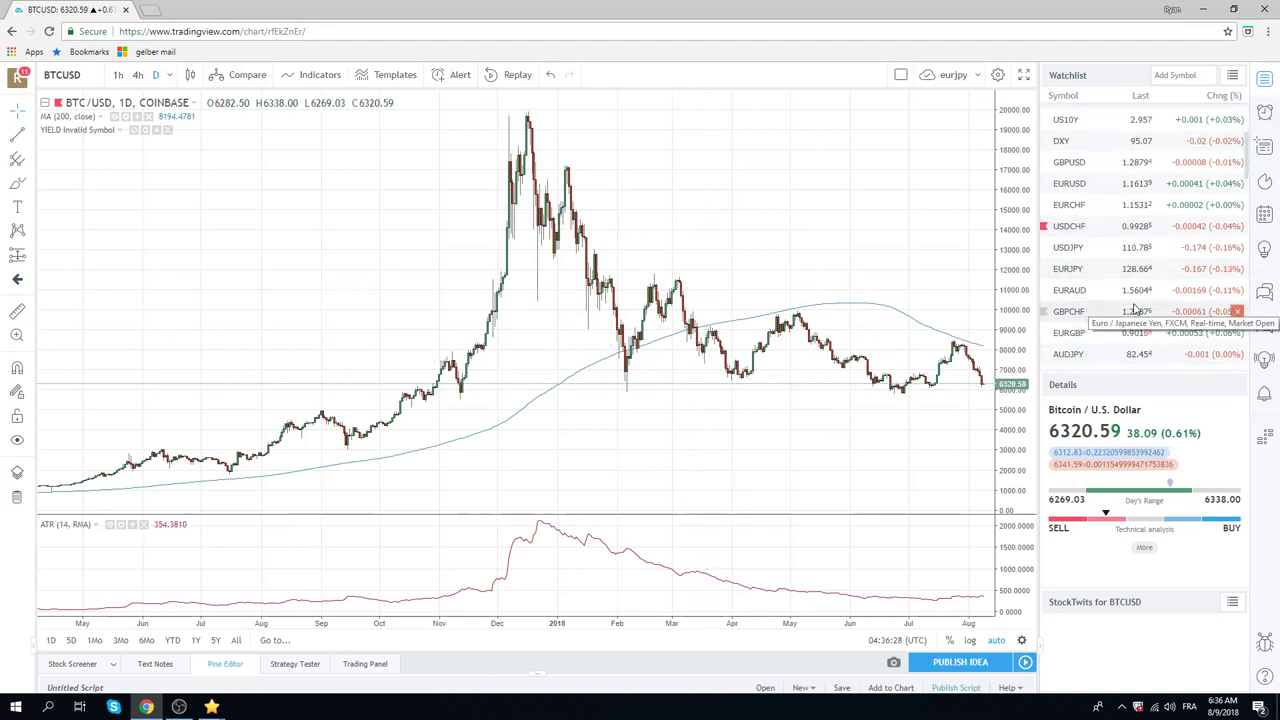
{"action": "scroll", "coordinate": [1135, 310], "scroll_direction": "down", "scroll_amount": 6}
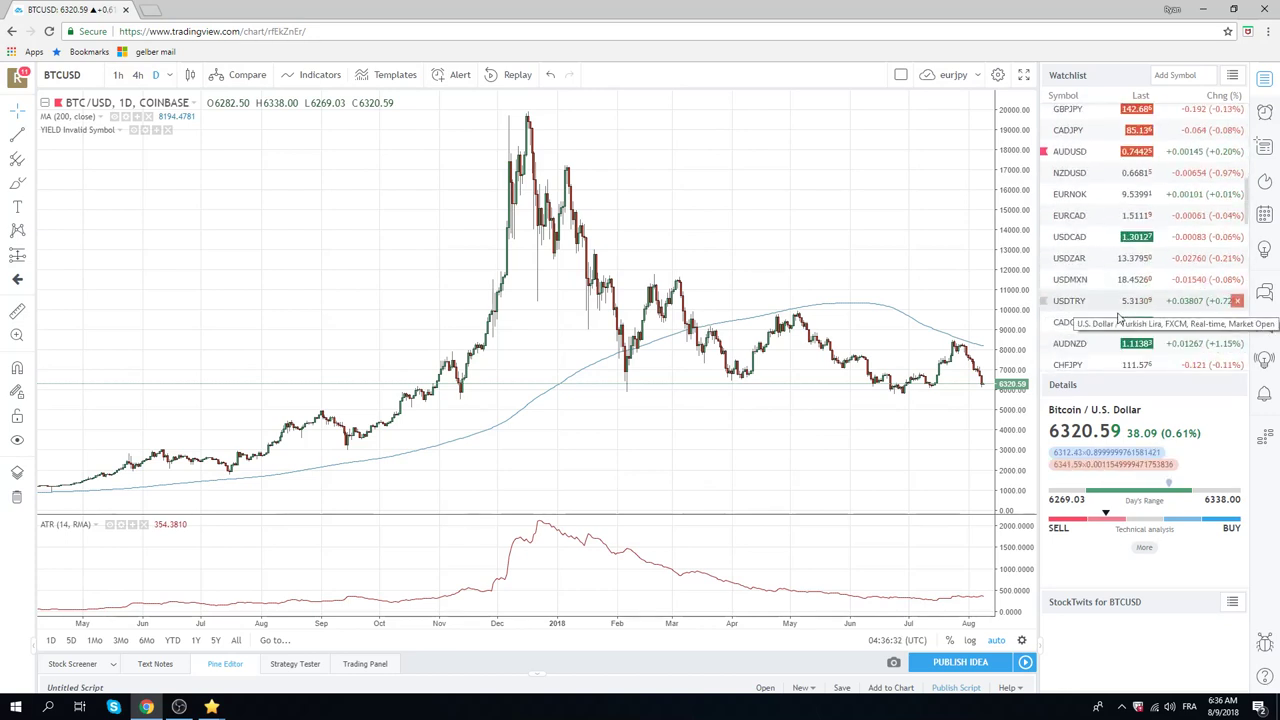
{"action": "scroll", "coordinate": [1125, 300], "scroll_direction": "down", "scroll_amount": 1}
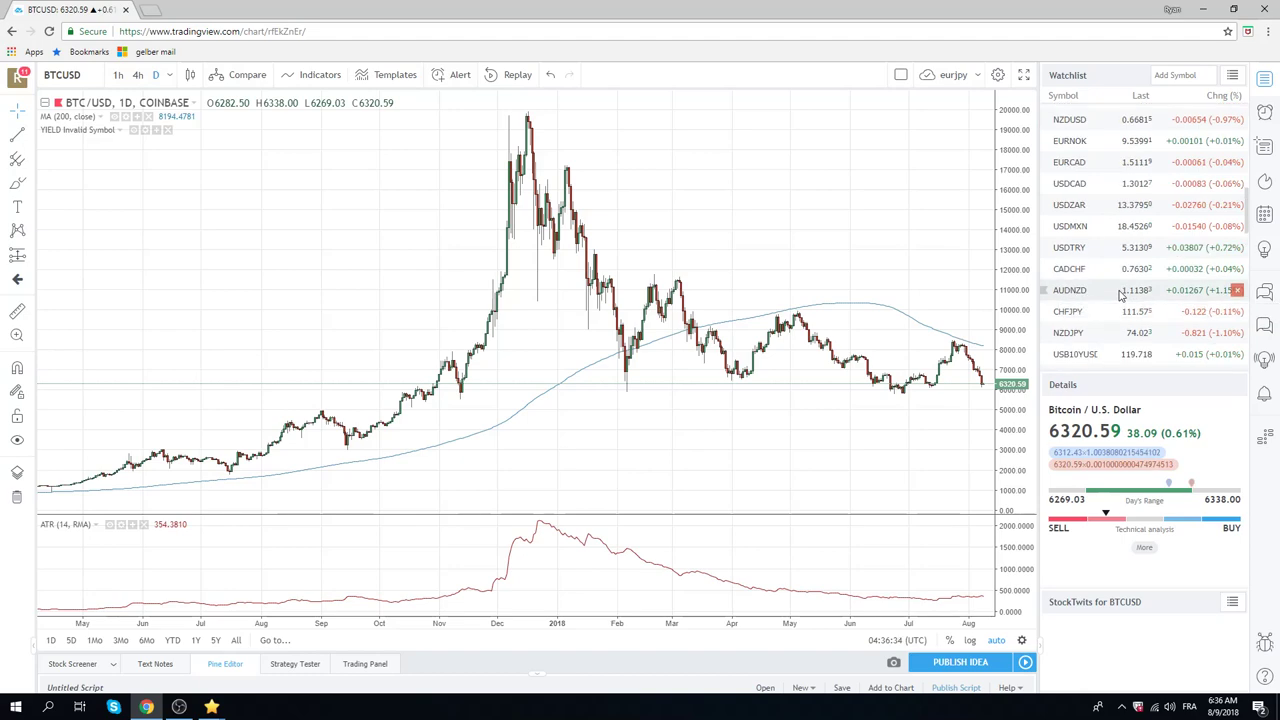
{"action": "scroll", "coordinate": [1120, 298], "scroll_direction": "up", "scroll_amount": 1}
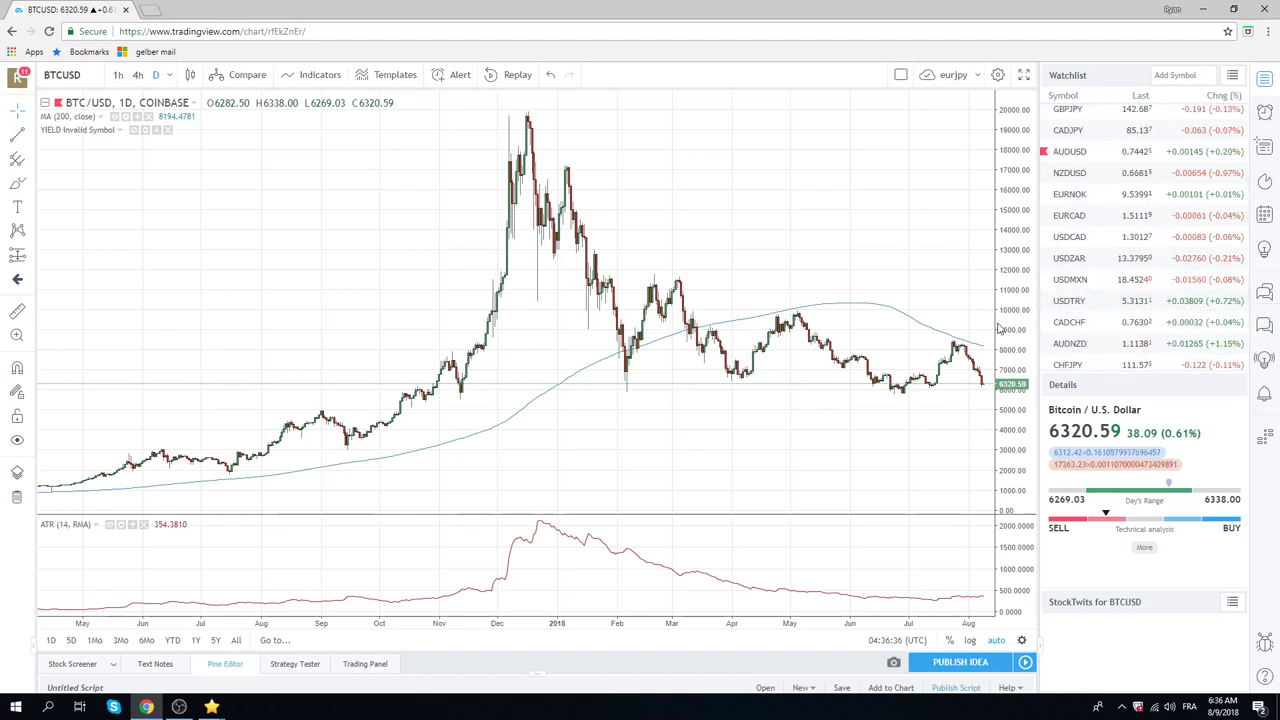
{"action": "left_click", "coordinate": [1068, 260]}
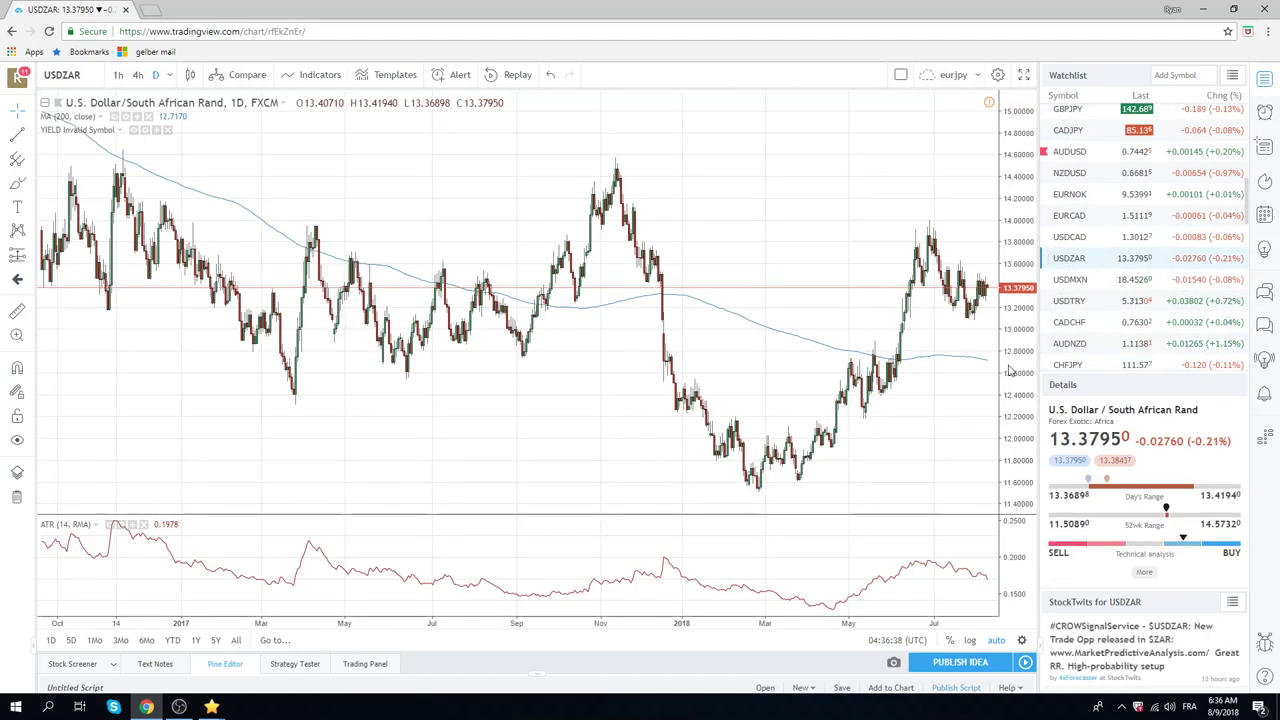
{"action": "scroll", "coordinate": [1012, 268], "scroll_direction": "up", "scroll_amount": 5}
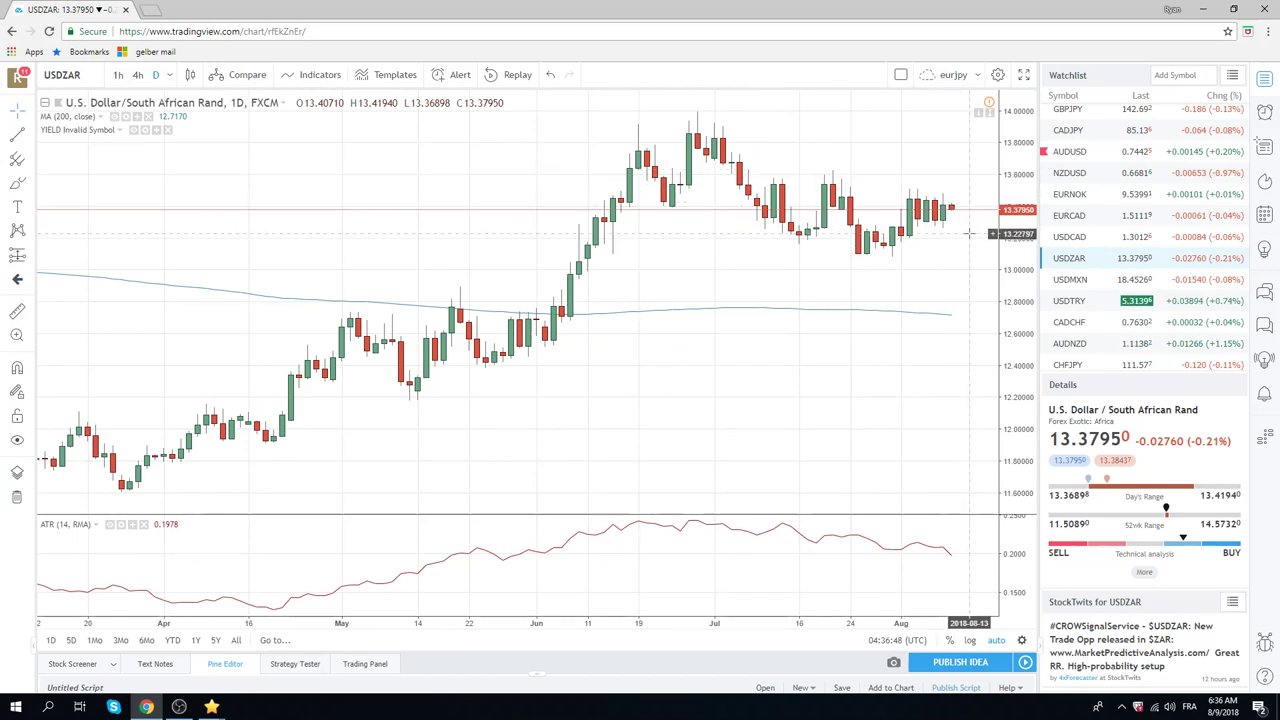
{"action": "scroll", "coordinate": [1097, 258], "scroll_direction": "up", "scroll_amount": 2}
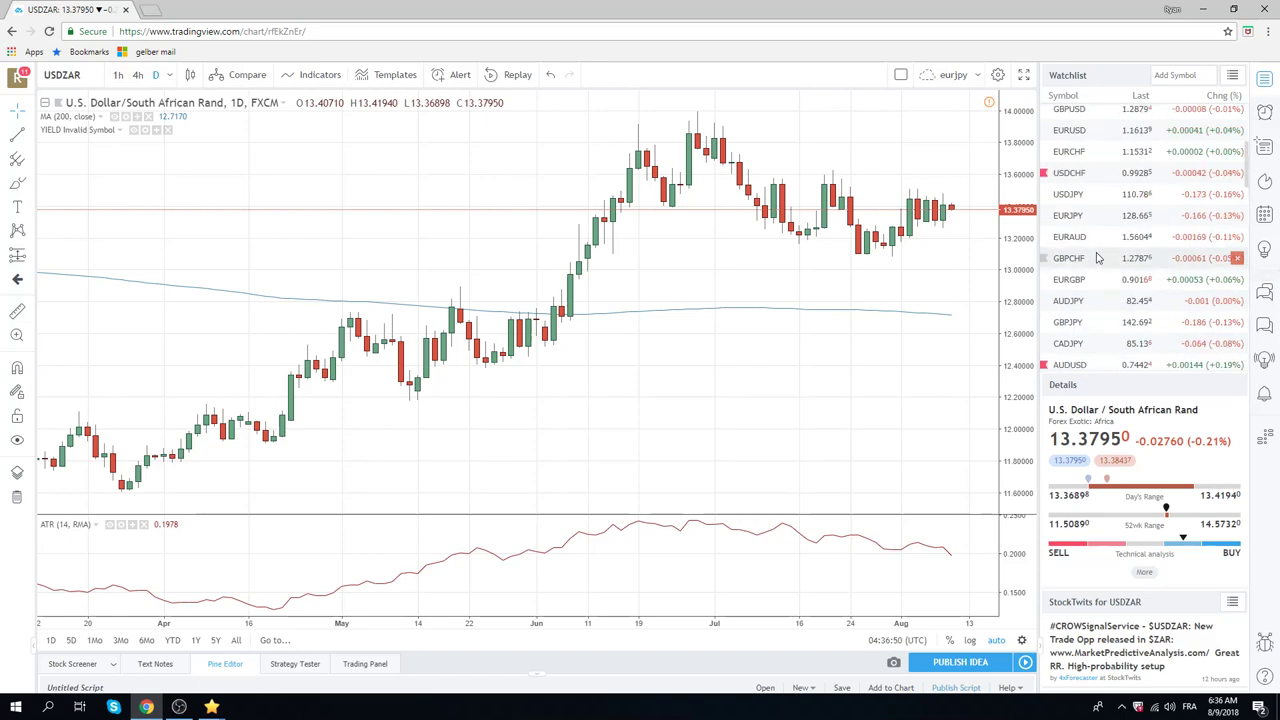
{"action": "scroll", "coordinate": [1095, 245], "scroll_direction": "up", "scroll_amount": 3}
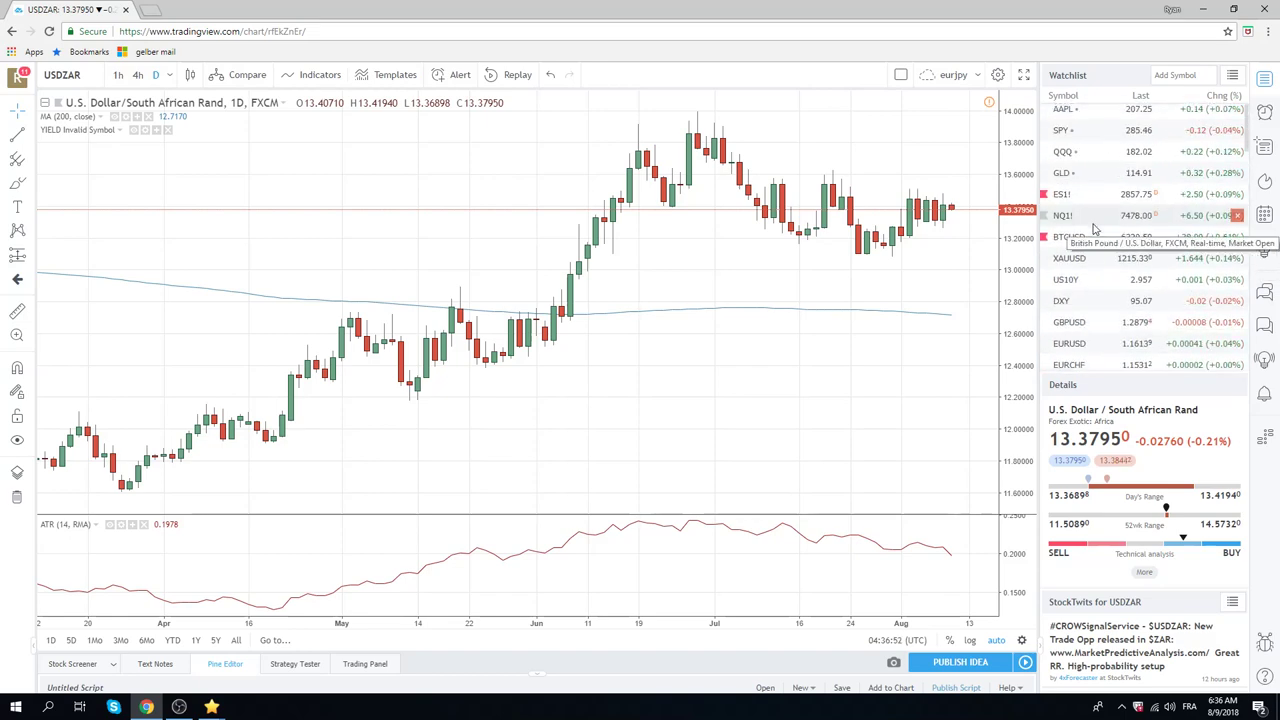
Step: Review the ES1! S&P 500 E-mini daily chart, then load the AAPL chart
{"action": "left_click", "coordinate": [1090, 195]}
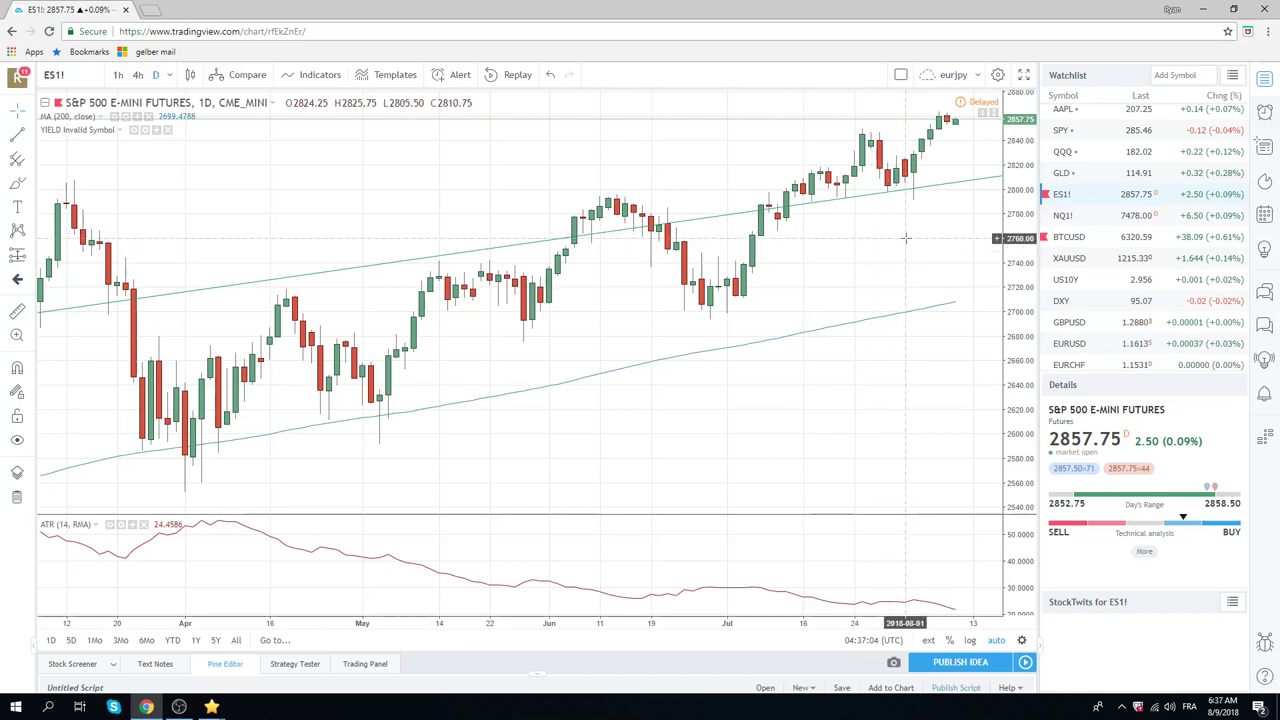
{"action": "left_click", "coordinate": [1072, 115]}
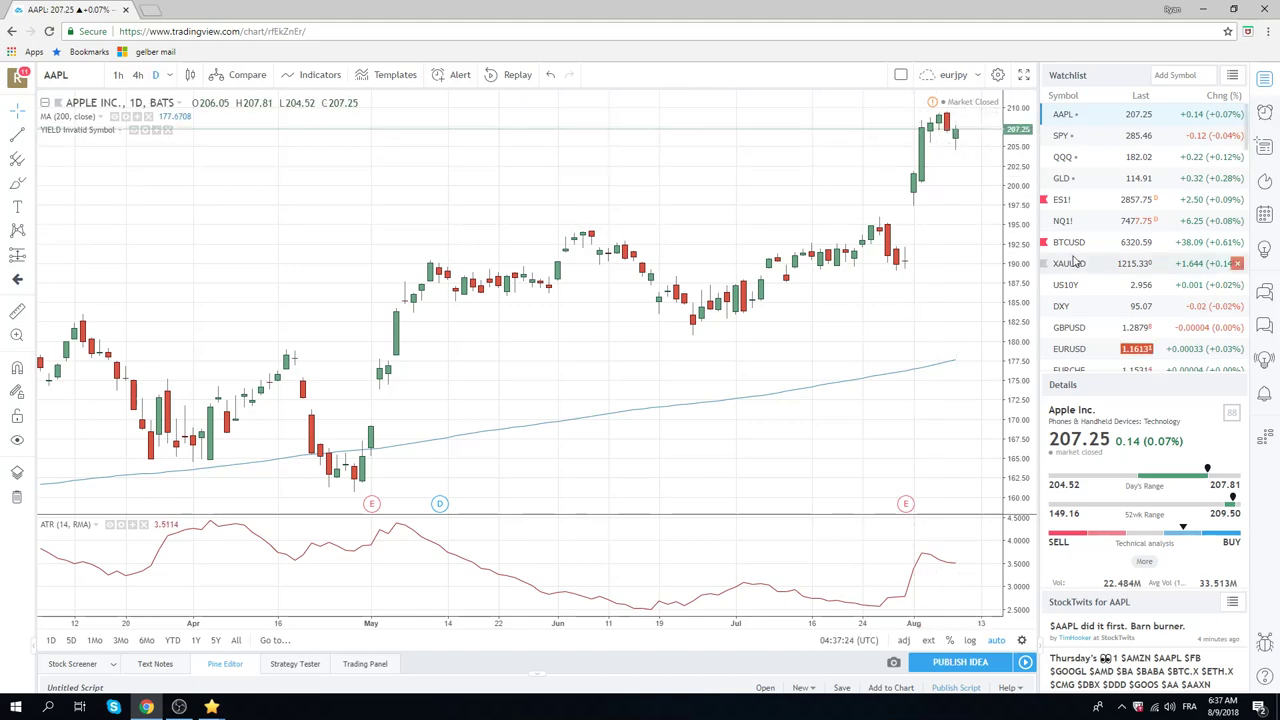
Step: Show the ES1! S&P 500 E-mini futures chart, then the daily AUDJPY chart near 82.45
{"action": "left_click", "coordinate": [1076, 204]}
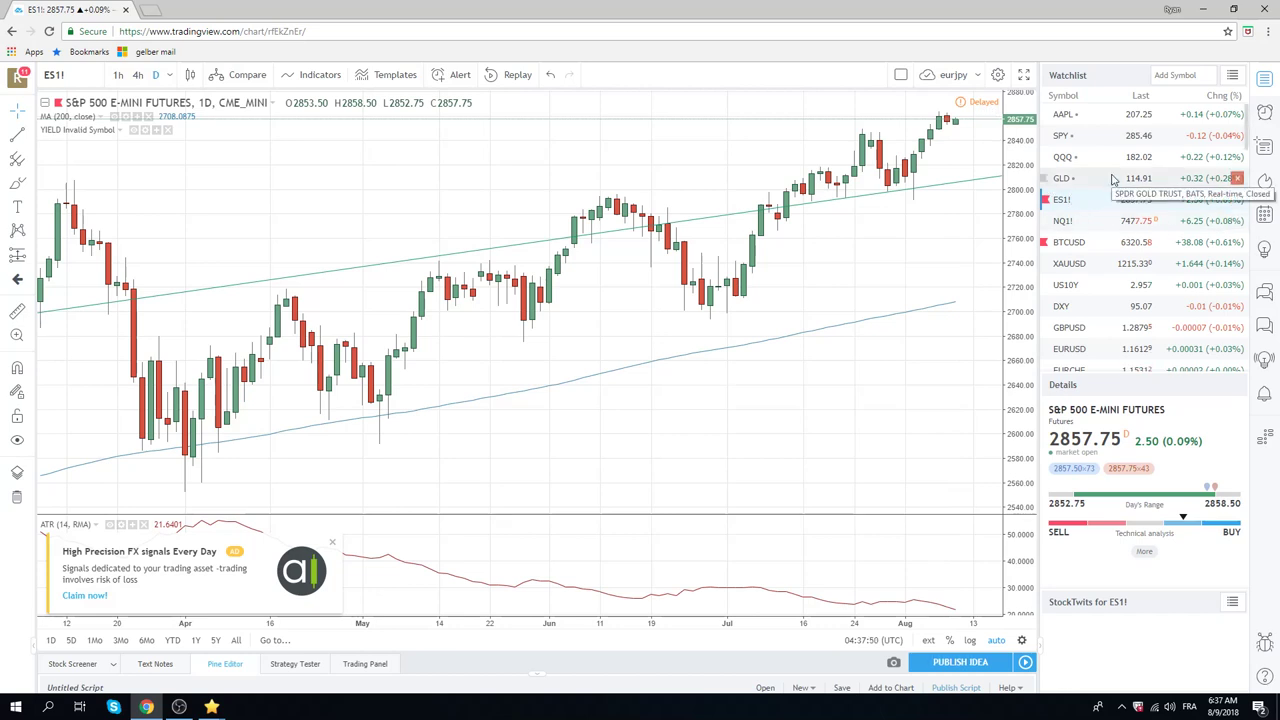
{"action": "scroll", "coordinate": [1113, 178], "scroll_direction": "down", "scroll_amount": 1}
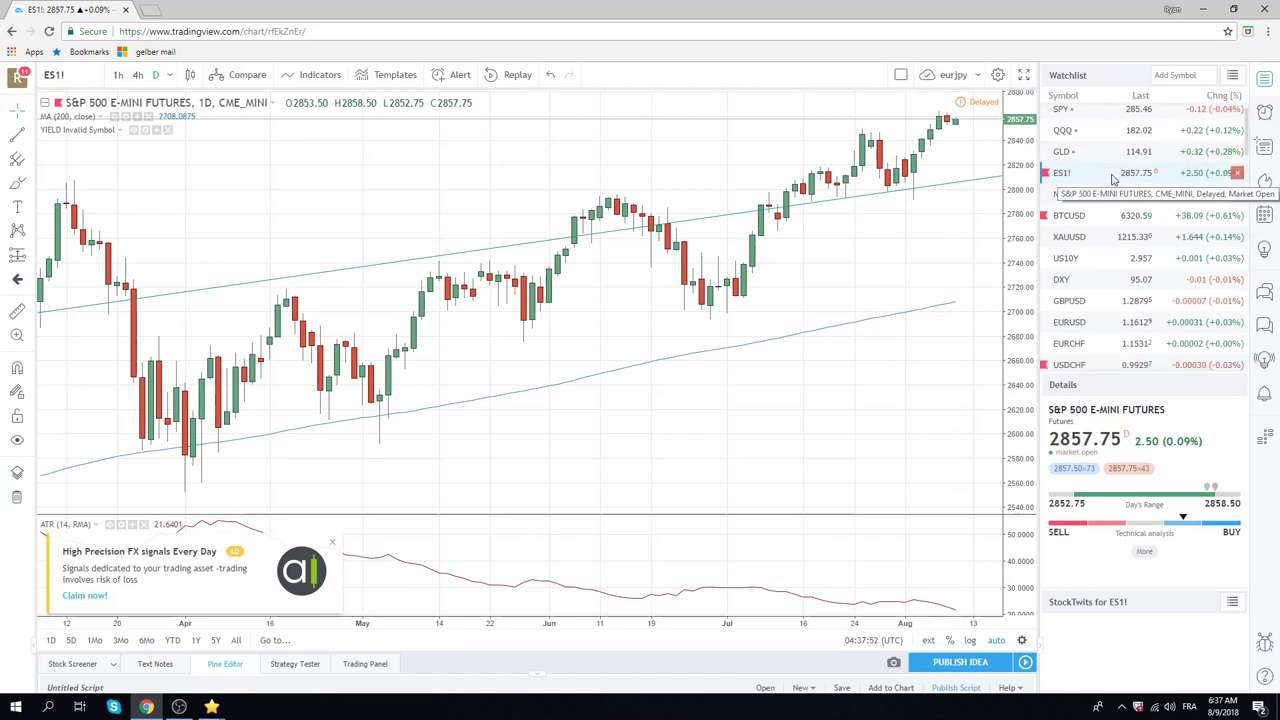
{"action": "scroll", "coordinate": [1113, 178], "scroll_direction": "down", "scroll_amount": 4}
{"action": "scroll", "coordinate": [1113, 178], "scroll_direction": "down", "scroll_amount": 1}
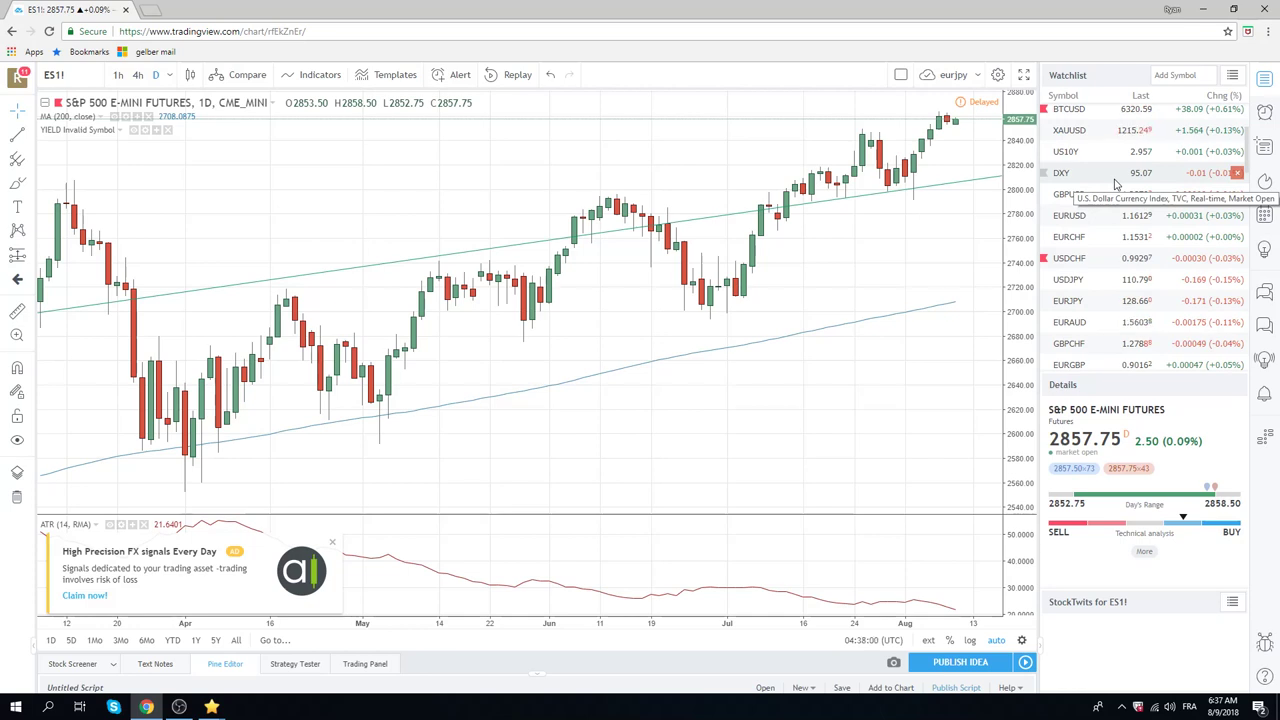
{"action": "scroll", "coordinate": [1115, 183], "scroll_direction": "up", "scroll_amount": 2}
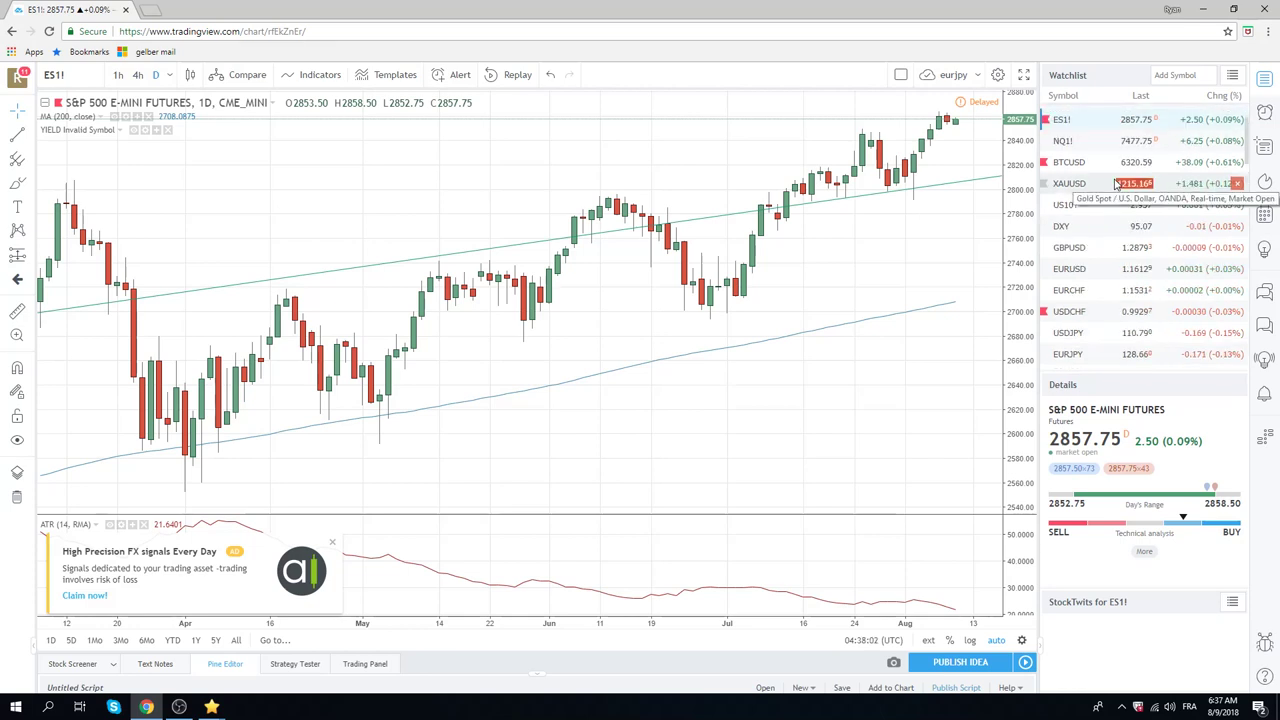
{"action": "scroll", "coordinate": [1115, 183], "scroll_direction": "down", "scroll_amount": 3}
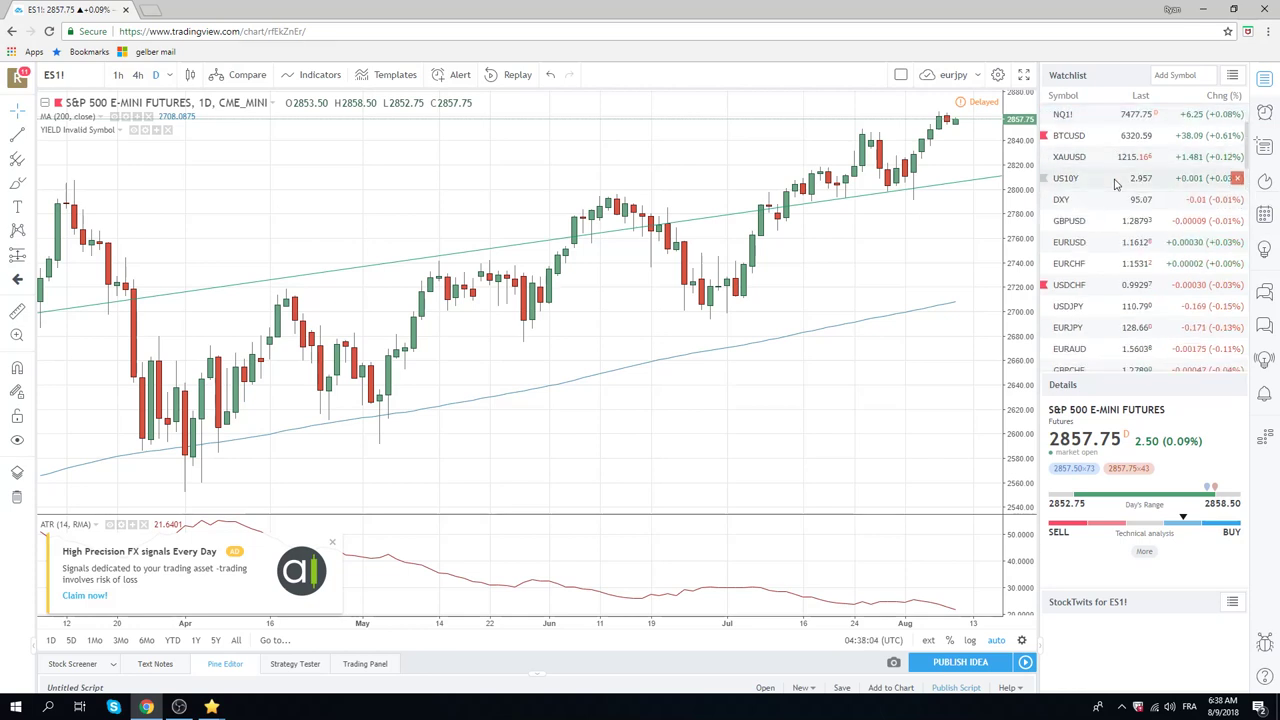
{"action": "scroll", "coordinate": [1115, 183], "scroll_direction": "down", "scroll_amount": 1}
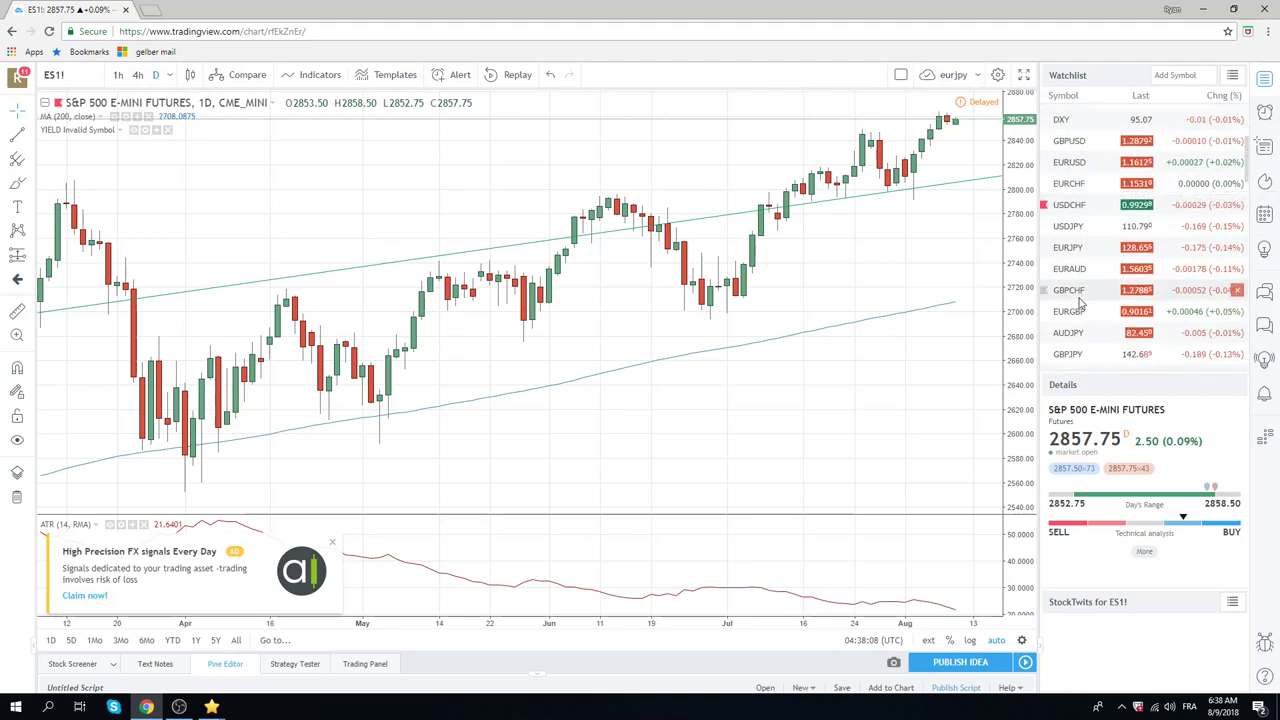
{"action": "left_click", "coordinate": [1080, 333]}
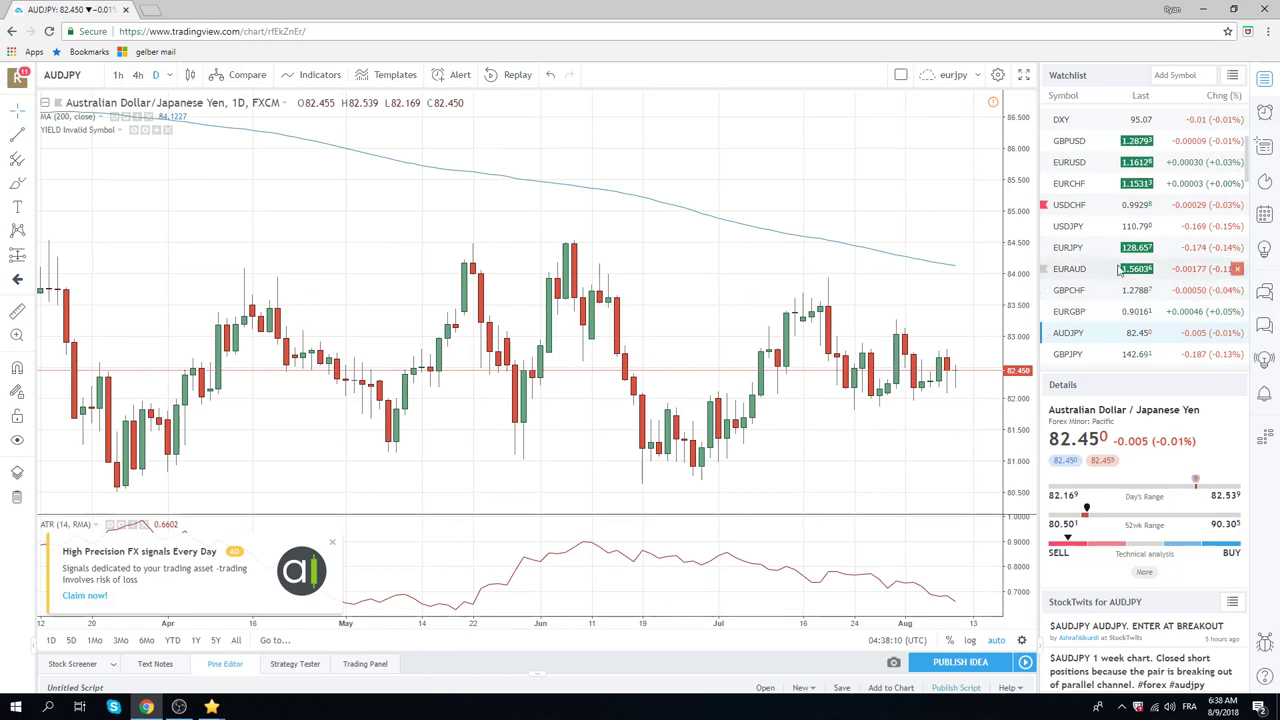